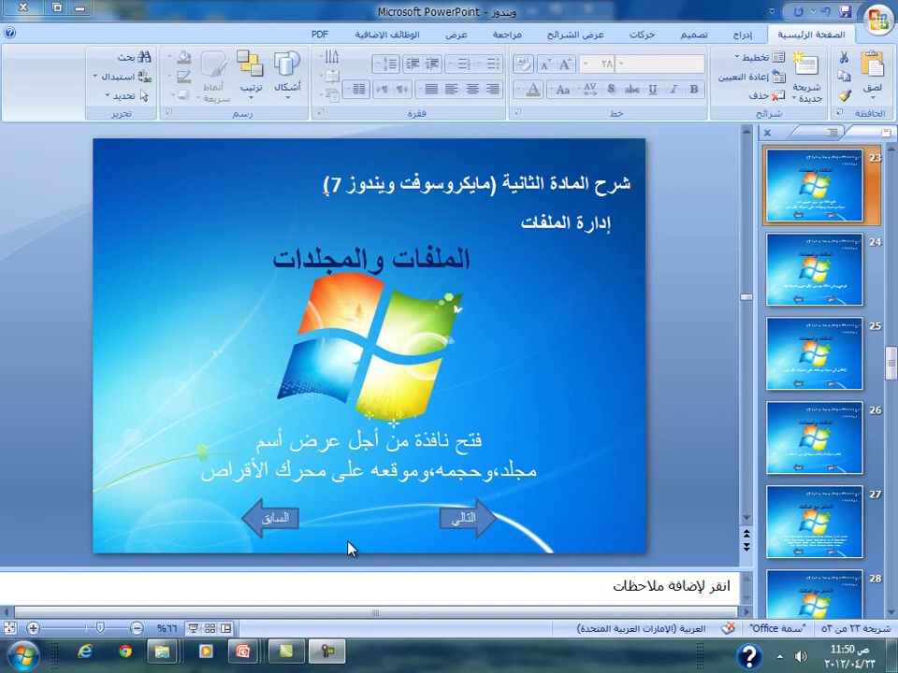
- Open the ICDL folder on drive C in a new Windows Explorer window
click(23, 655)
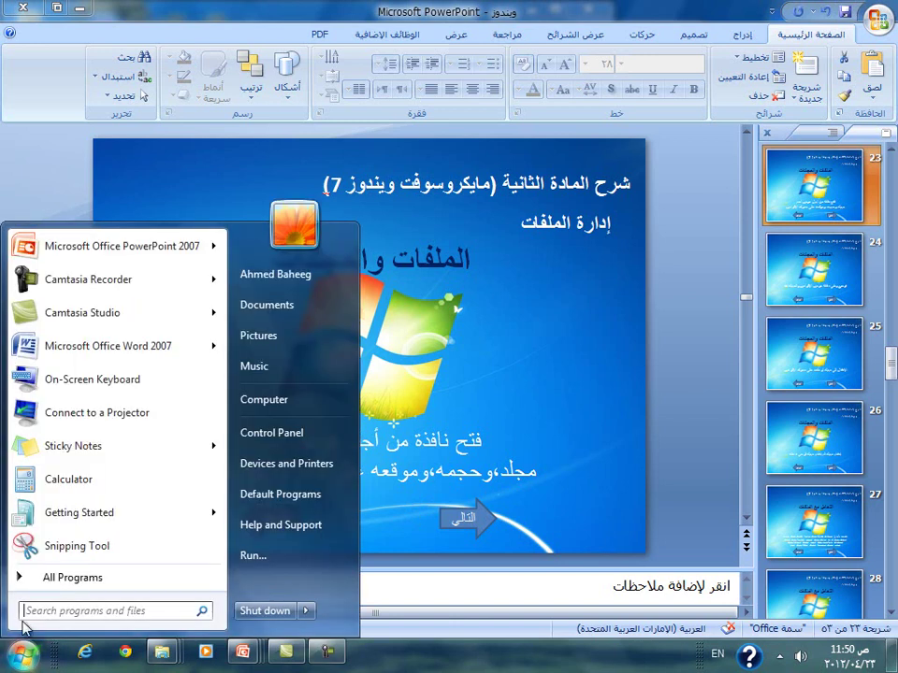
click(263, 399)
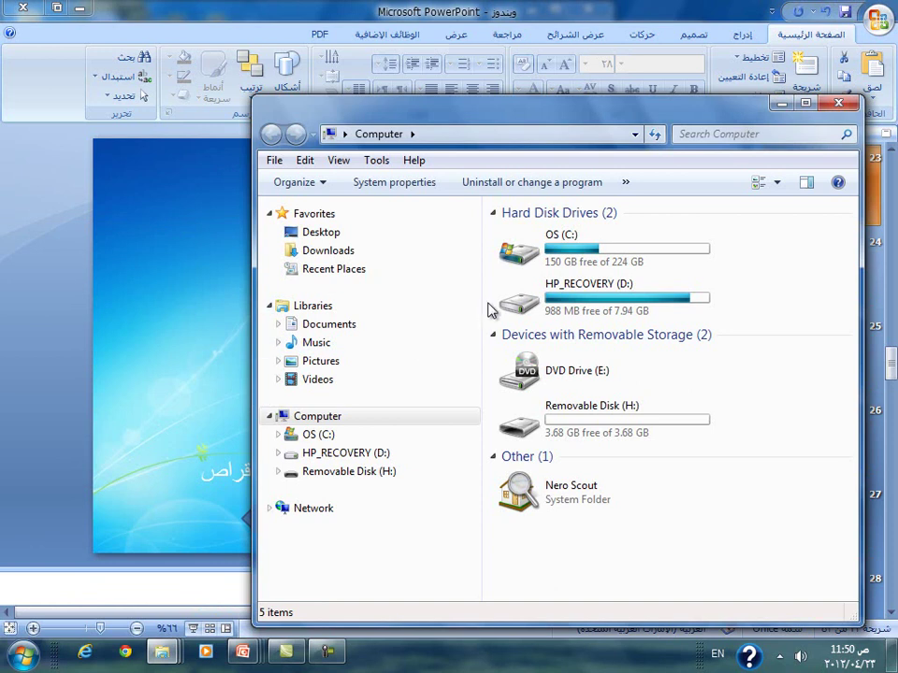
double_click(585, 254)
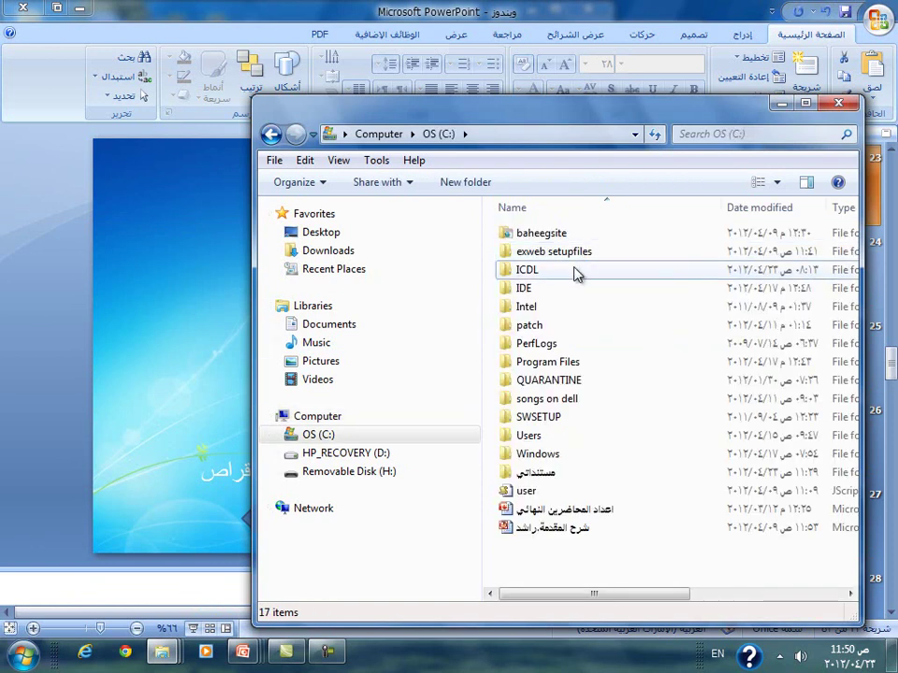
double_click(577, 271)
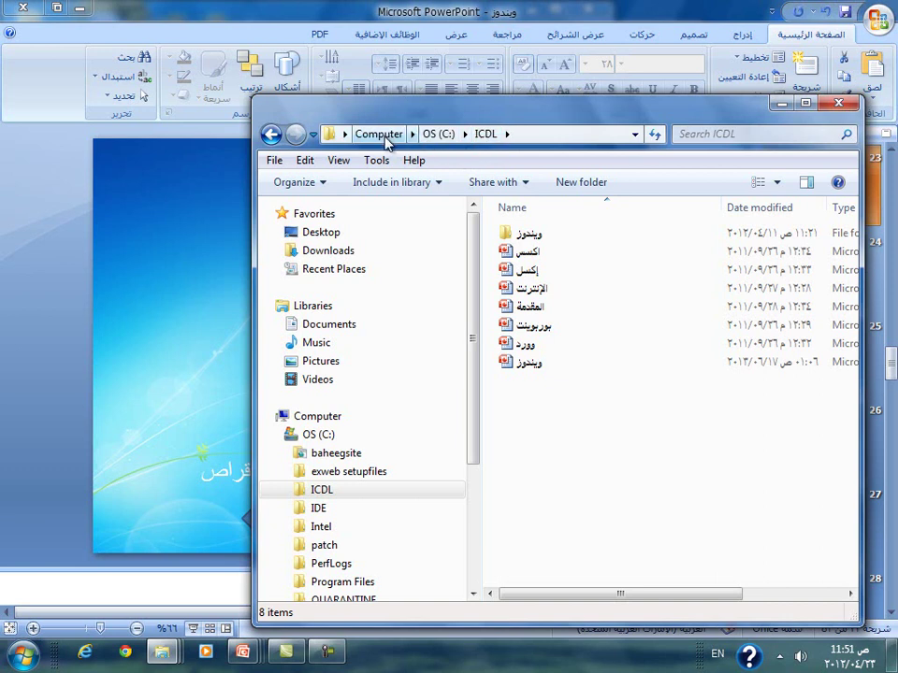
- Switch to the PowerPoint presentation and return to the most recently opened ICDL folder window
click(267, 11)
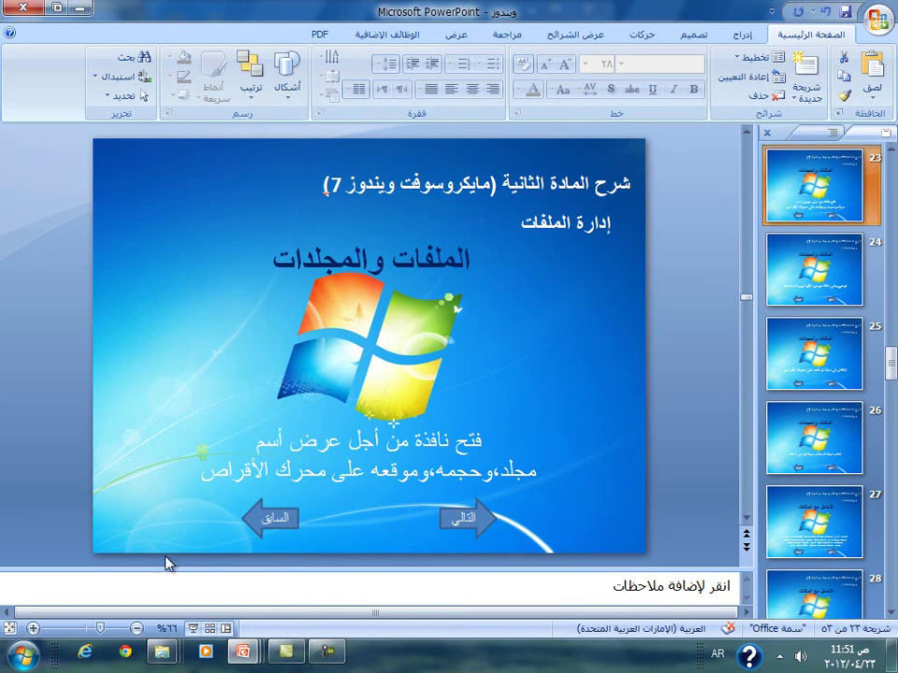
mouse_move(164, 652)
click(164, 651)
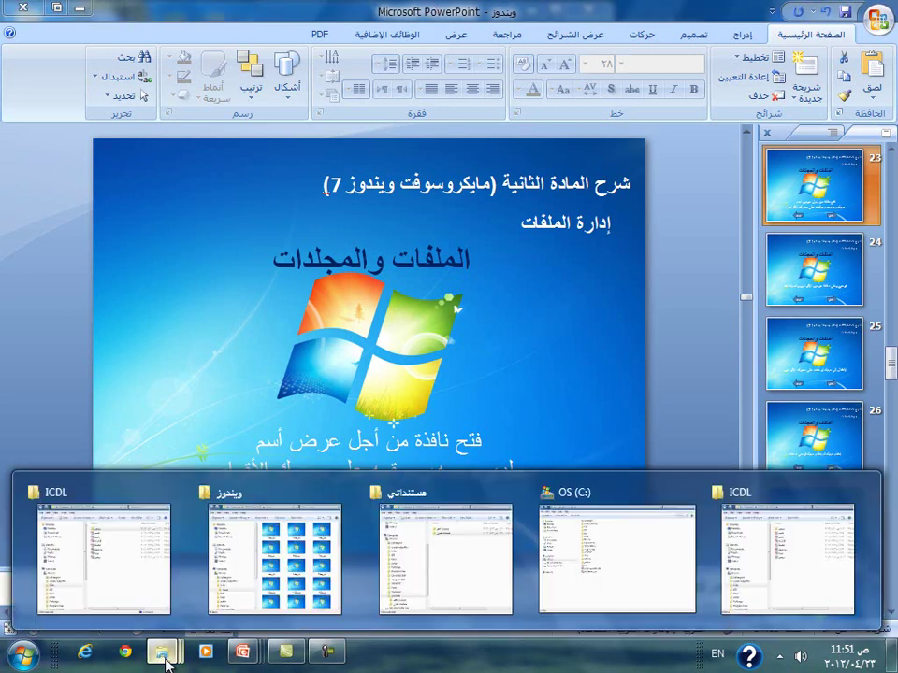
click(790, 571)
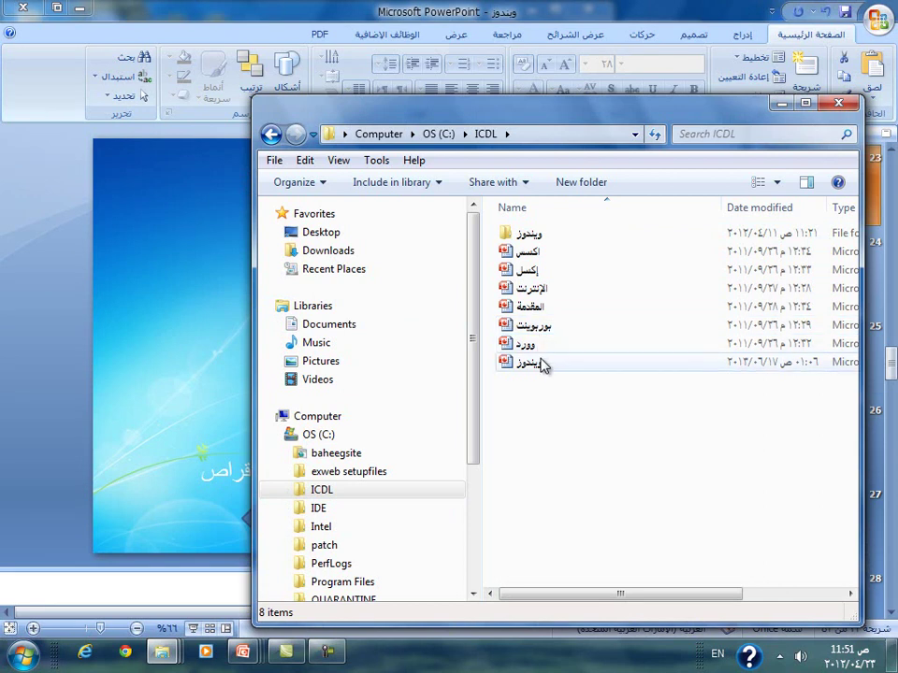
- Examine the combined properties of all items in the ICDL folder, then close them and clear the selection
drag(626, 432, 507, 226)
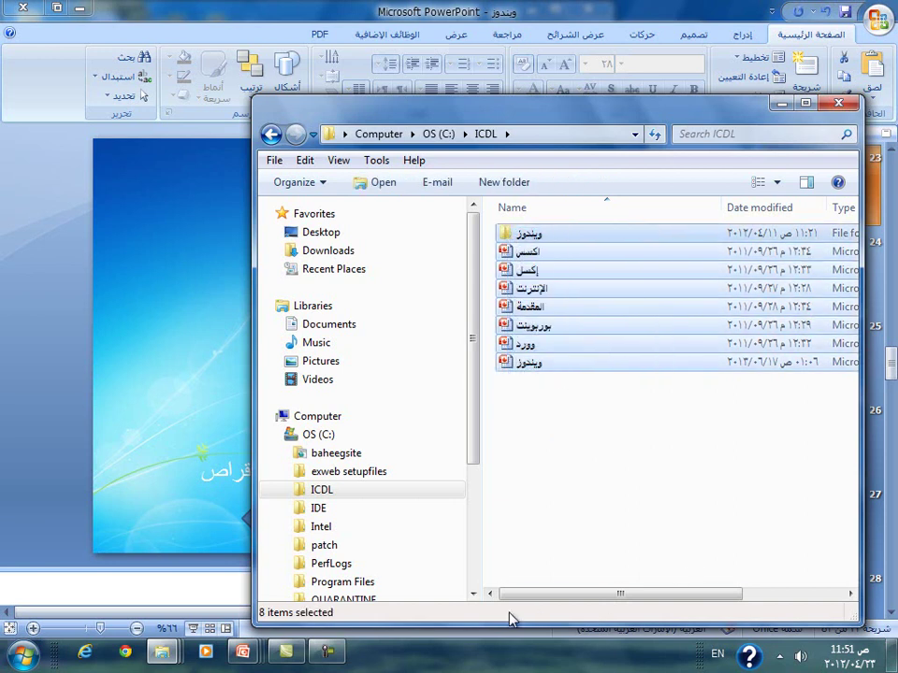
right_click(546, 237)
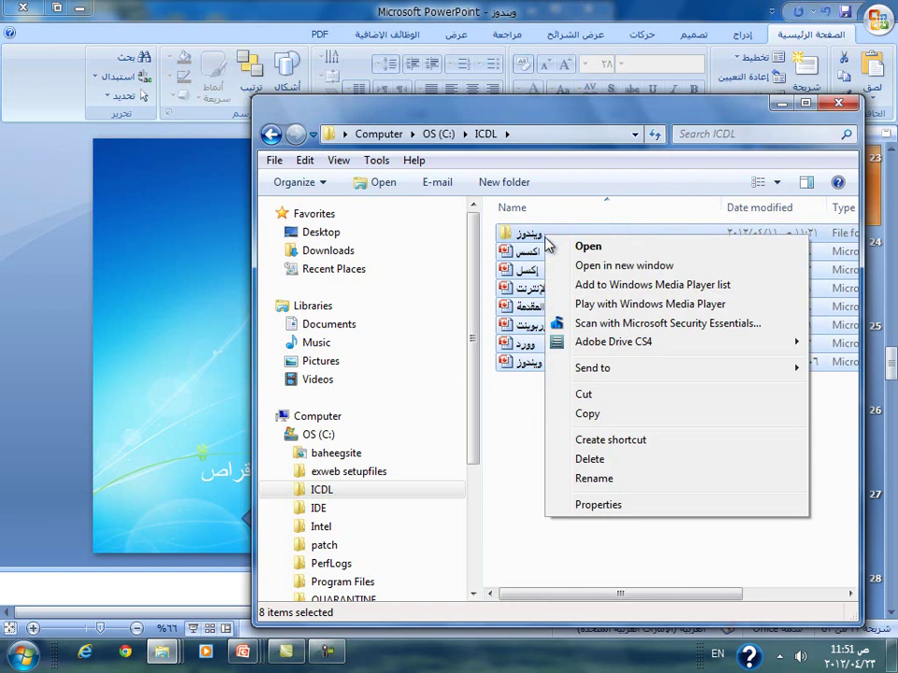
click(598, 505)
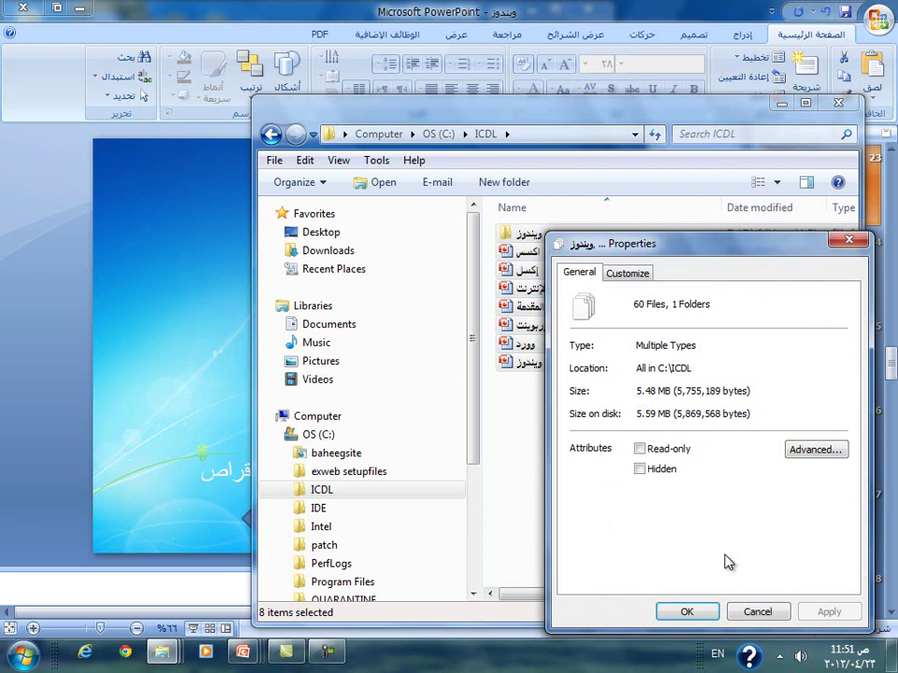
click(758, 613)
click(736, 563)
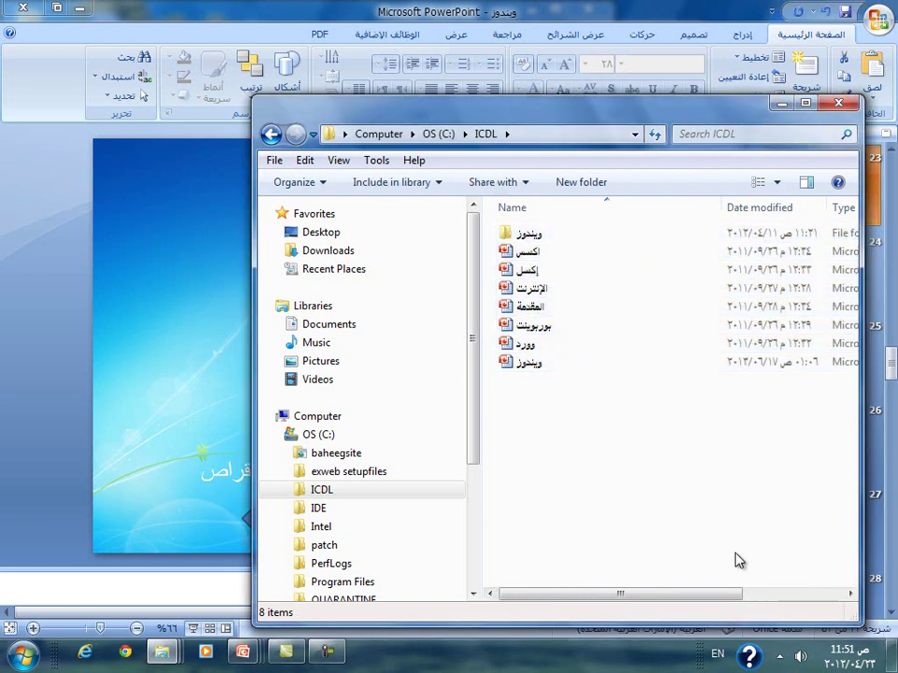
- Maximize the ICDL window, go back to drive C and check the ICDL folder's location and size in its properties
click(805, 103)
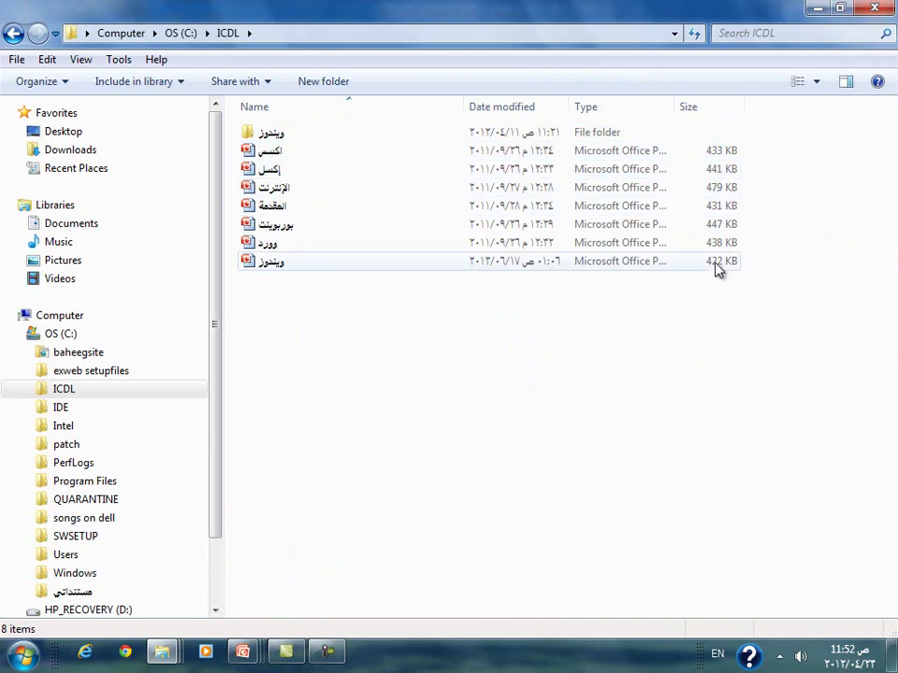
click(13, 34)
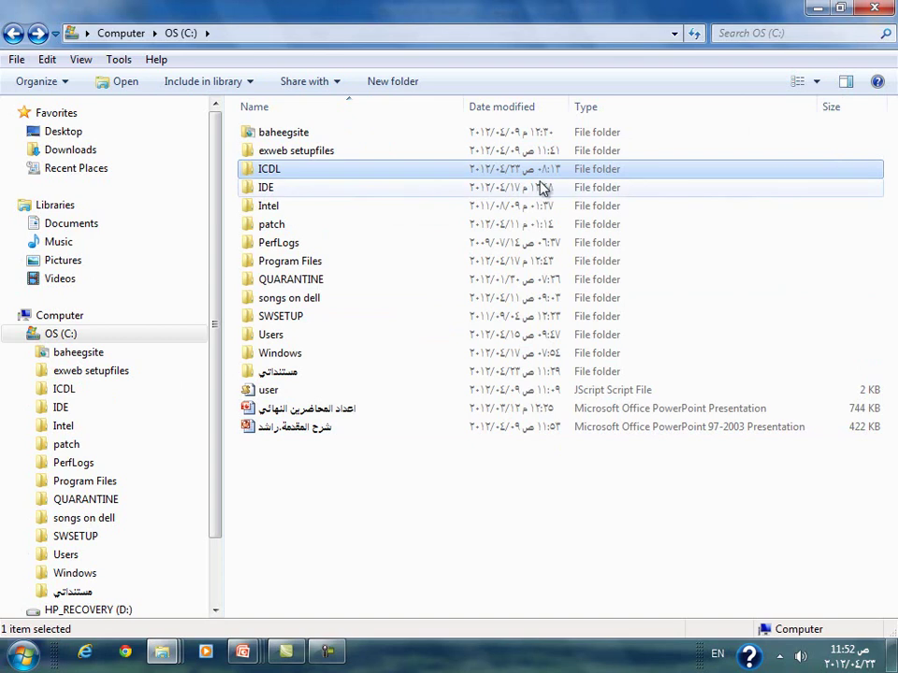
right_click(380, 170)
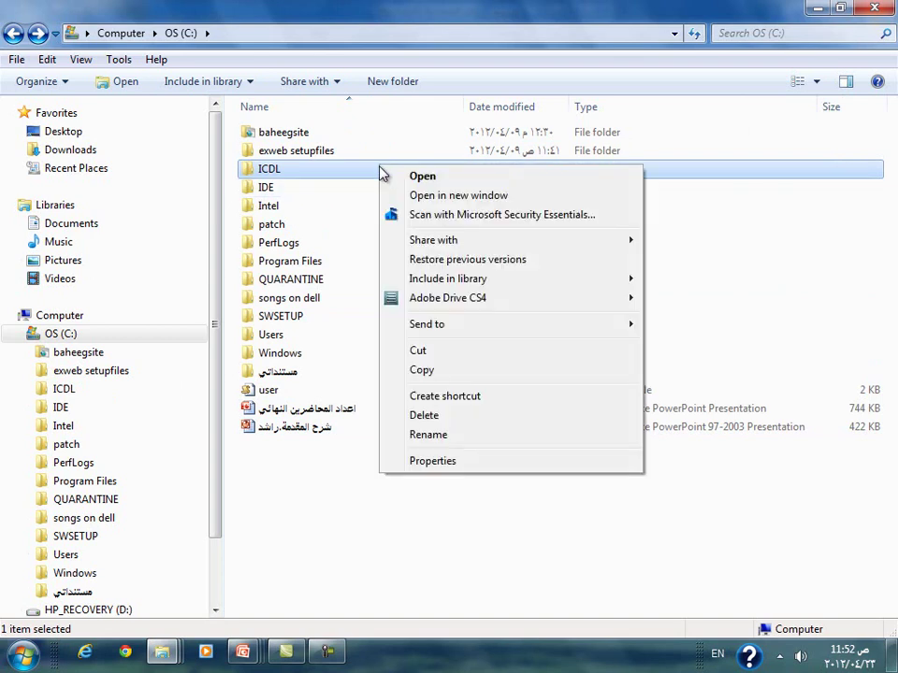
click(433, 461)
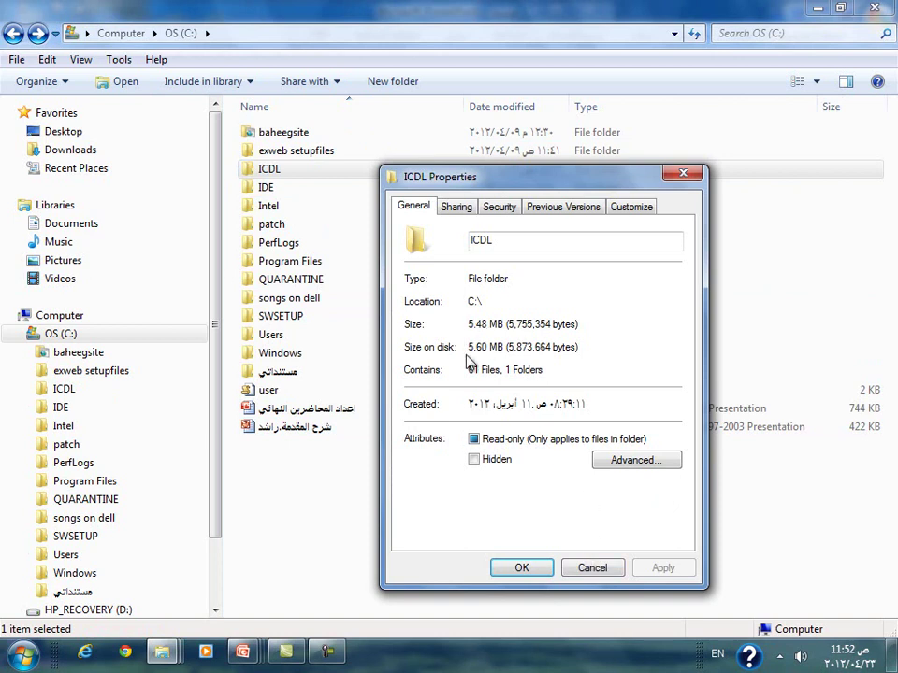
click(593, 568)
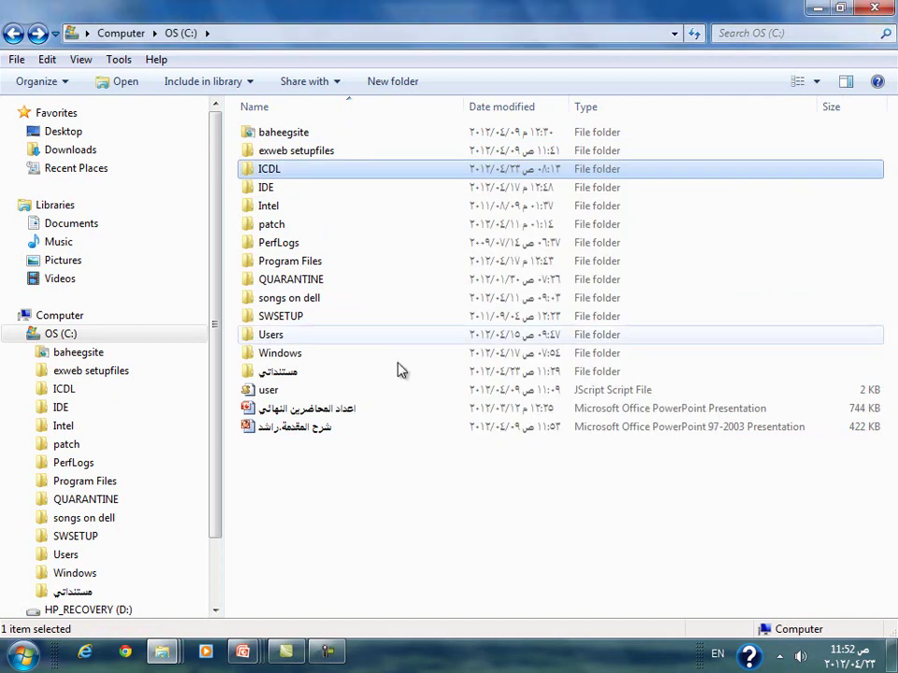
- Return to the PowerPoint presentation and from there open the ICDL folder on drive C through Computer again
key(alt+Tab)
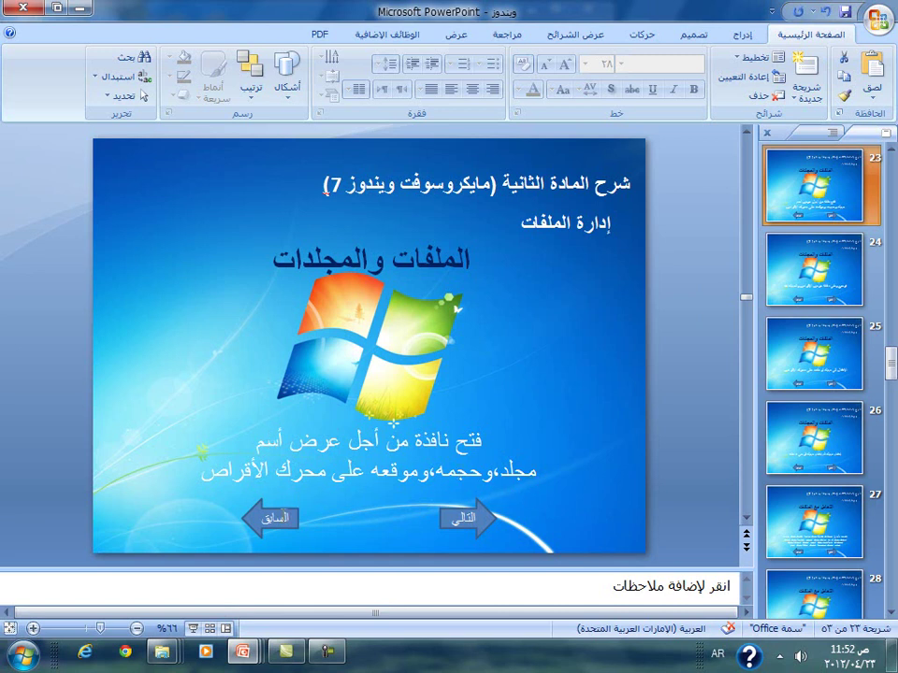
click(18, 655)
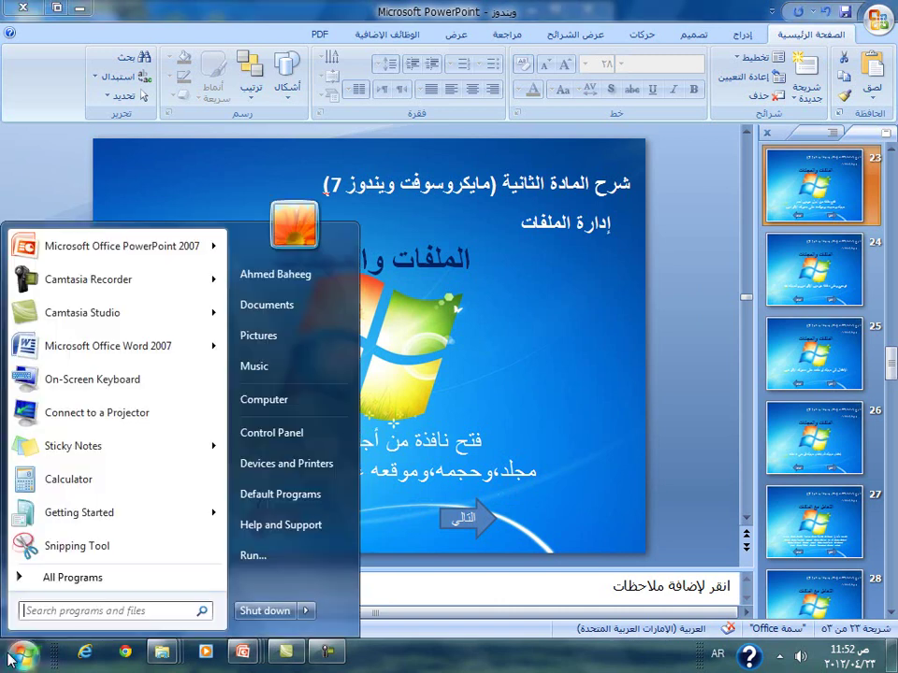
click(249, 402)
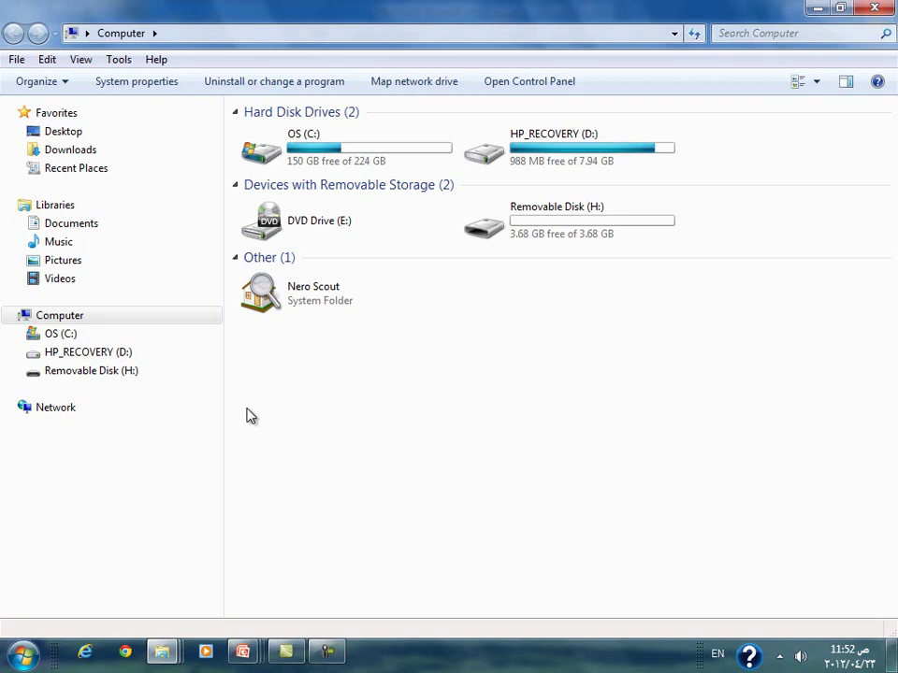
double_click(314, 157)
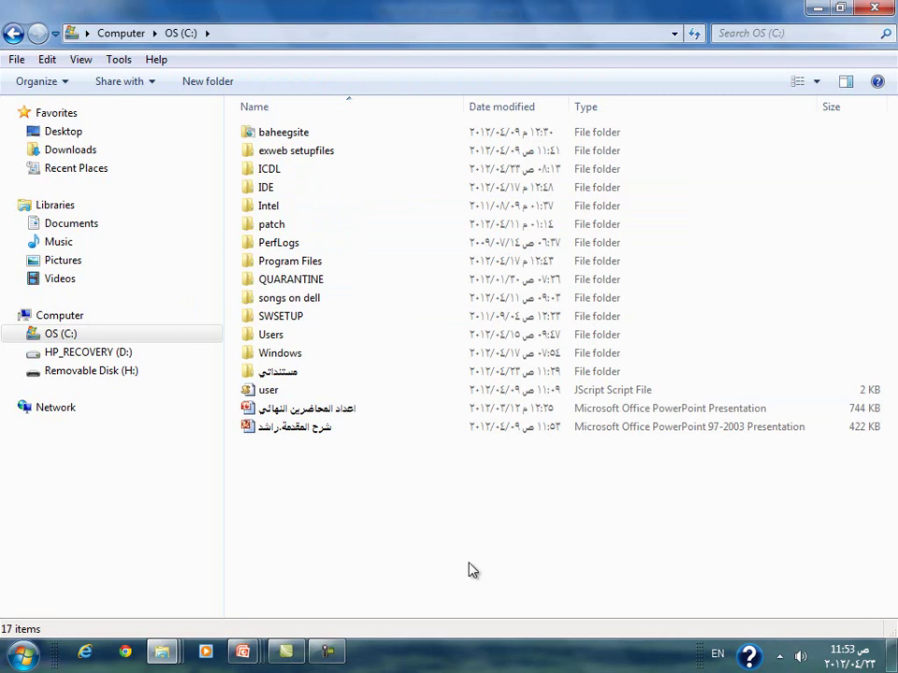
double_click(266, 178)
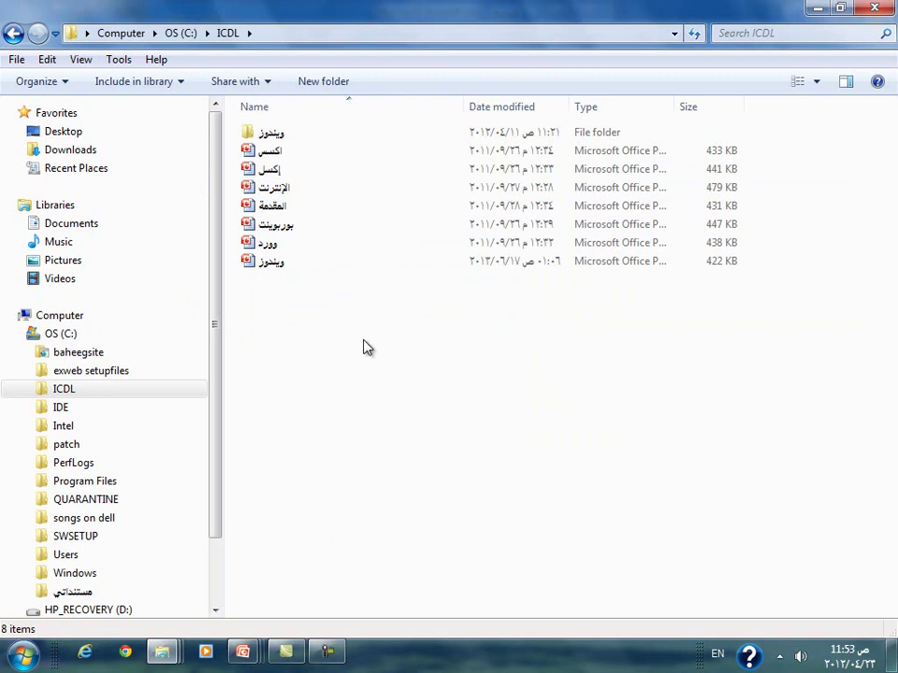
- Go back to drive C and review the ICDL folder's properties, closing them without changes
click(12, 34)
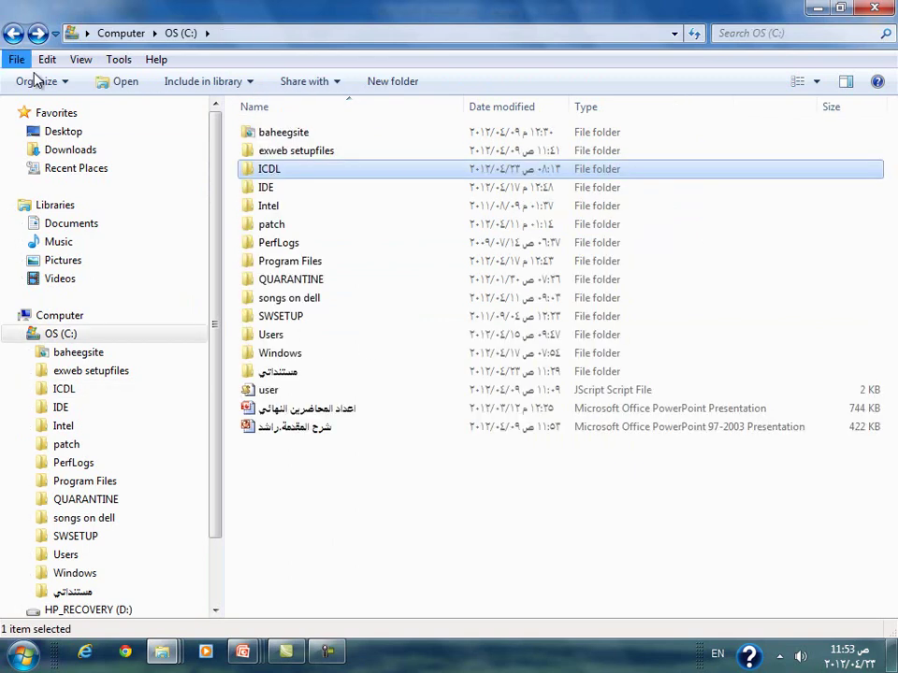
right_click(315, 179)
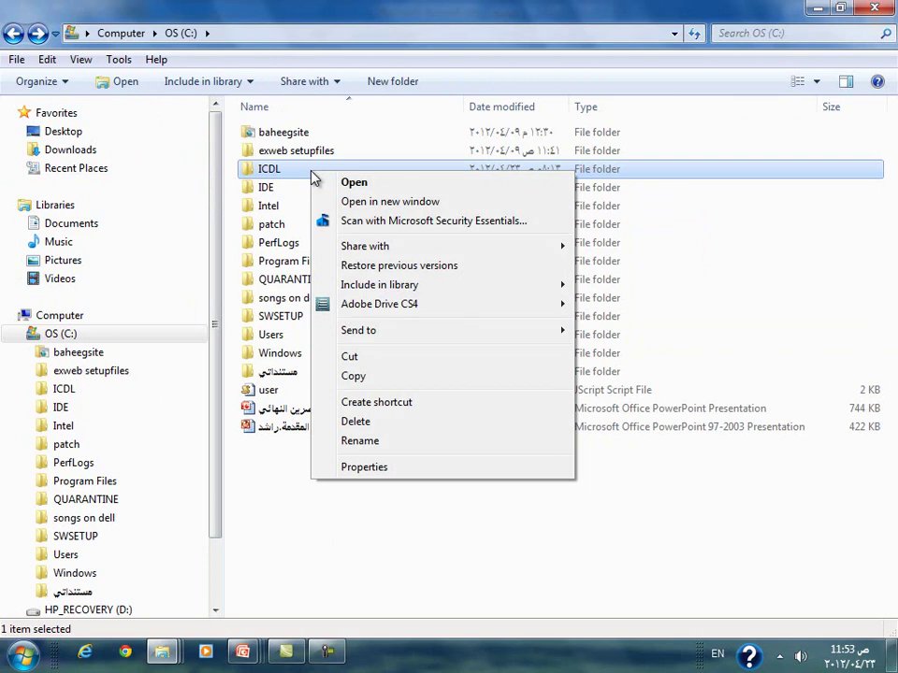
click(364, 466)
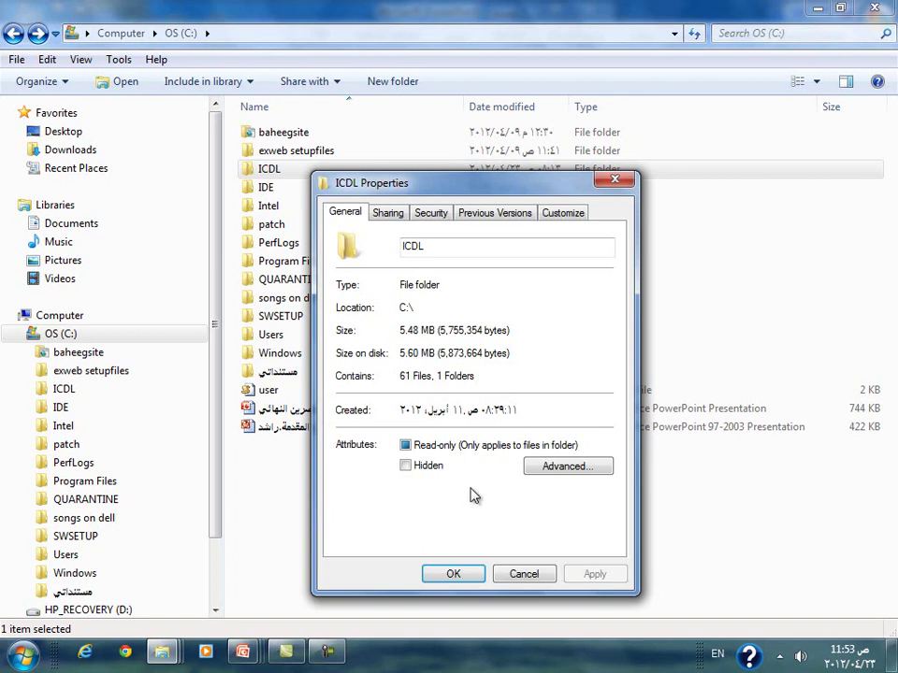
click(521, 578)
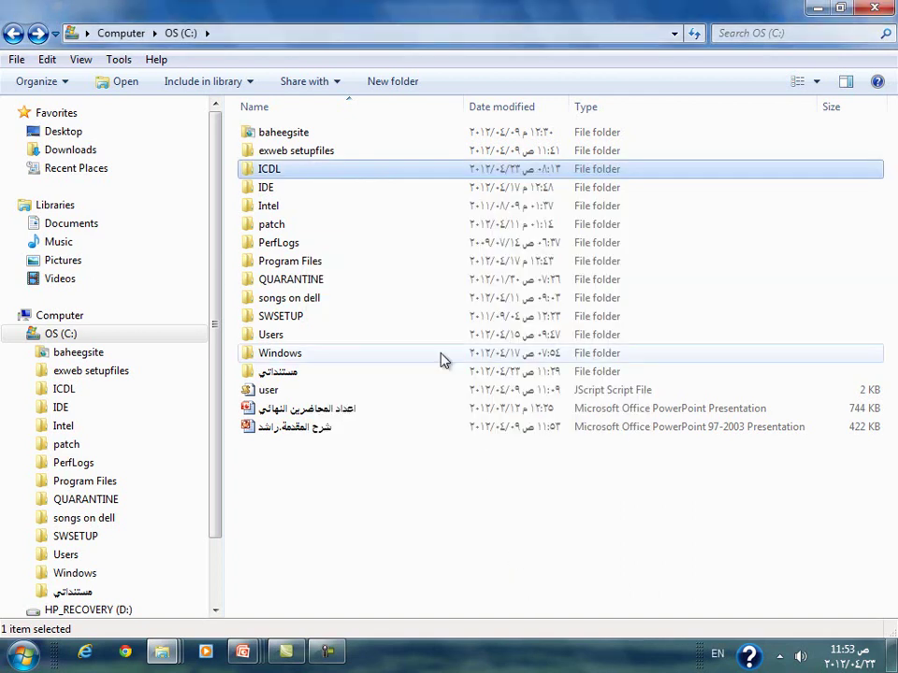
- Reopen the ICDL folder, select the اكسس presentation and copy the folder's full path C:\ICDL
double_click(316, 177)
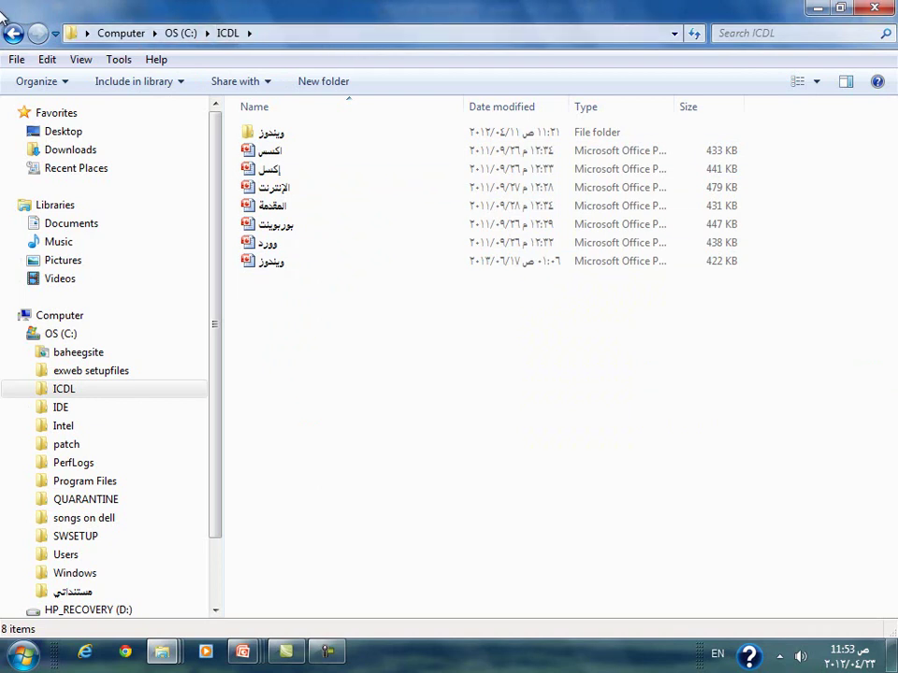
click(295, 155)
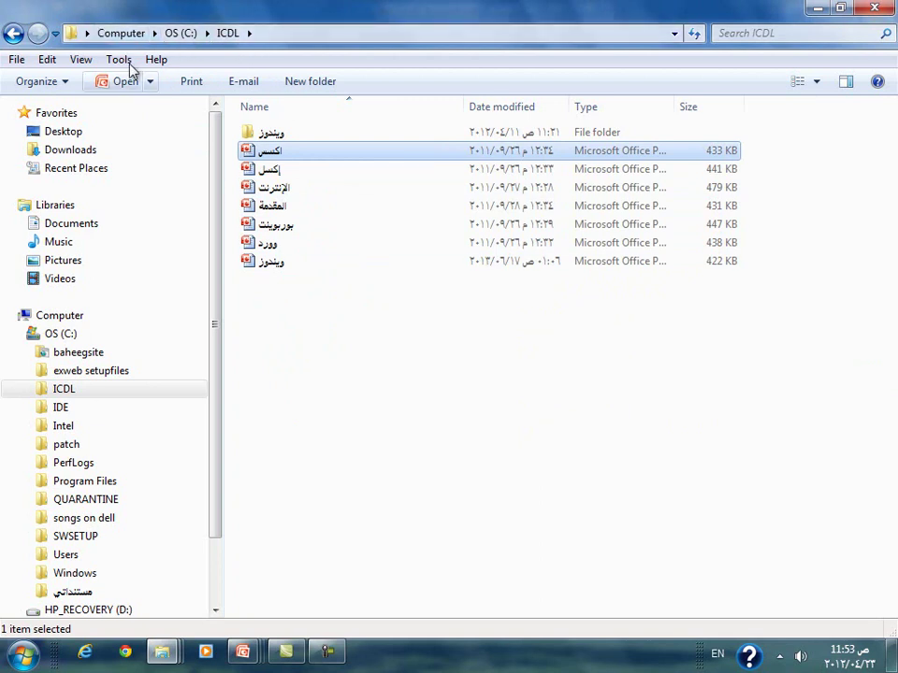
click(348, 33)
key(ctrl+c)
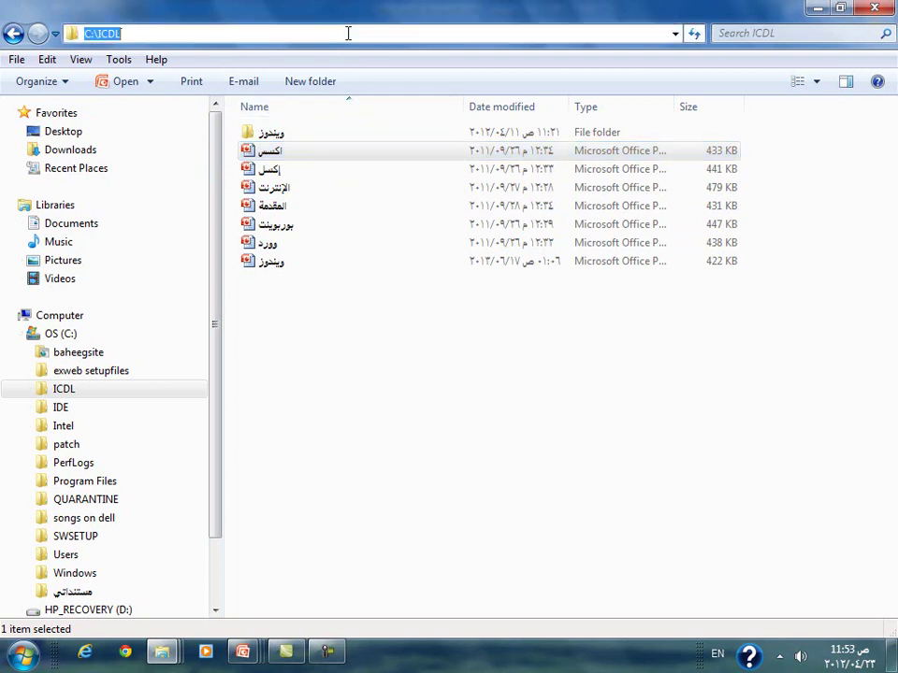
right_click(111, 36)
click(182, 95)
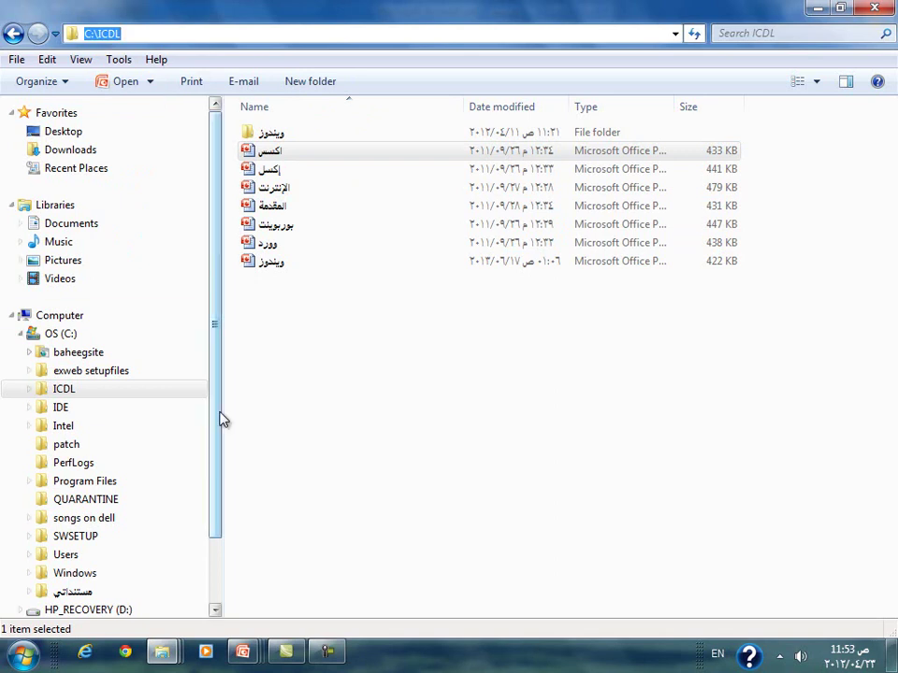
- Paste the copied path C:\ICDL into a new Microsoft Word 2007 document and close it without saving
click(23, 653)
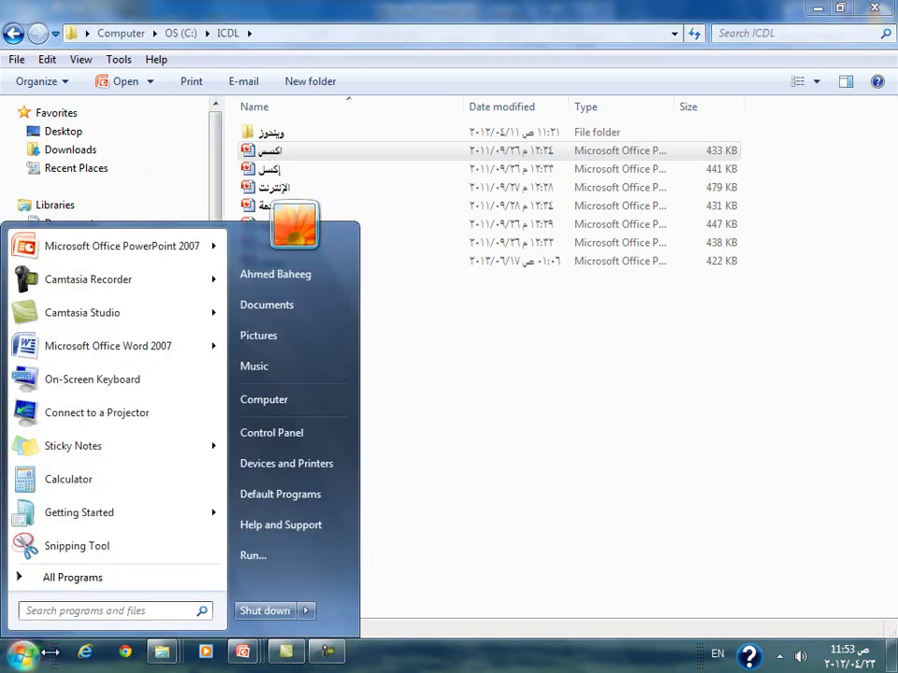
click(122, 348)
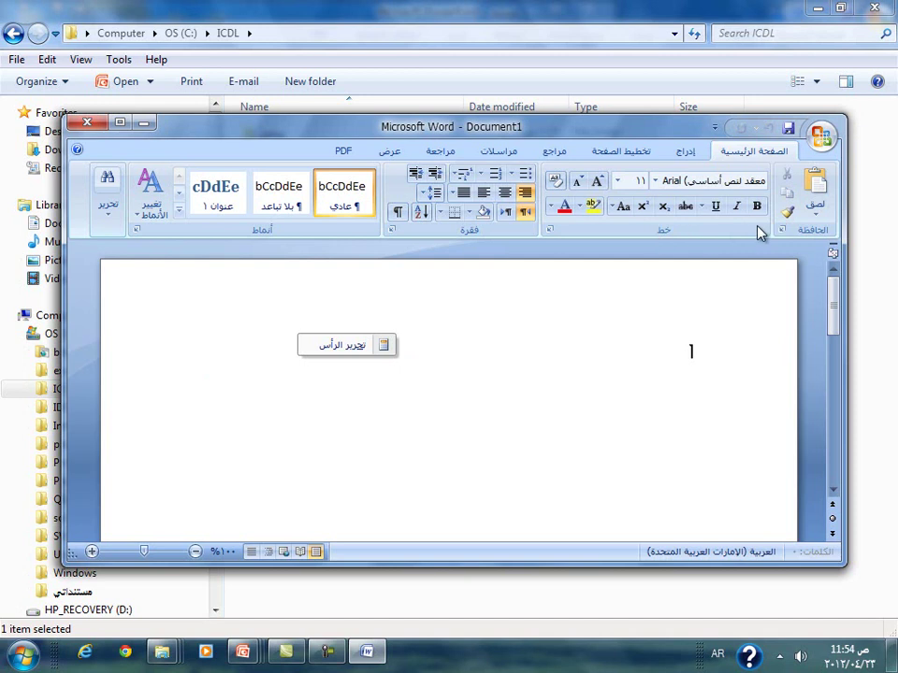
click(816, 217)
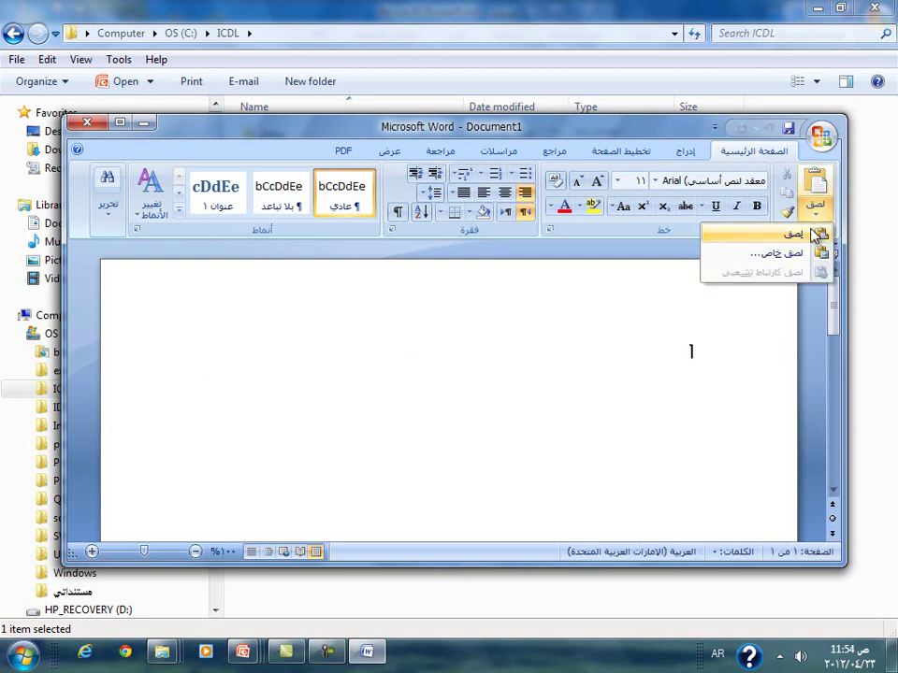
click(805, 234)
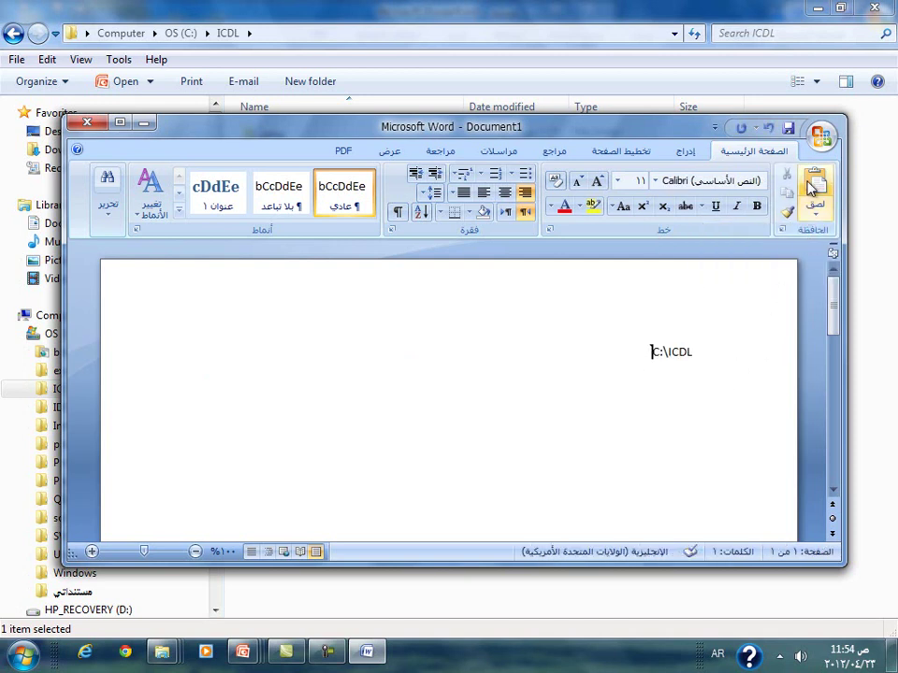
click(88, 126)
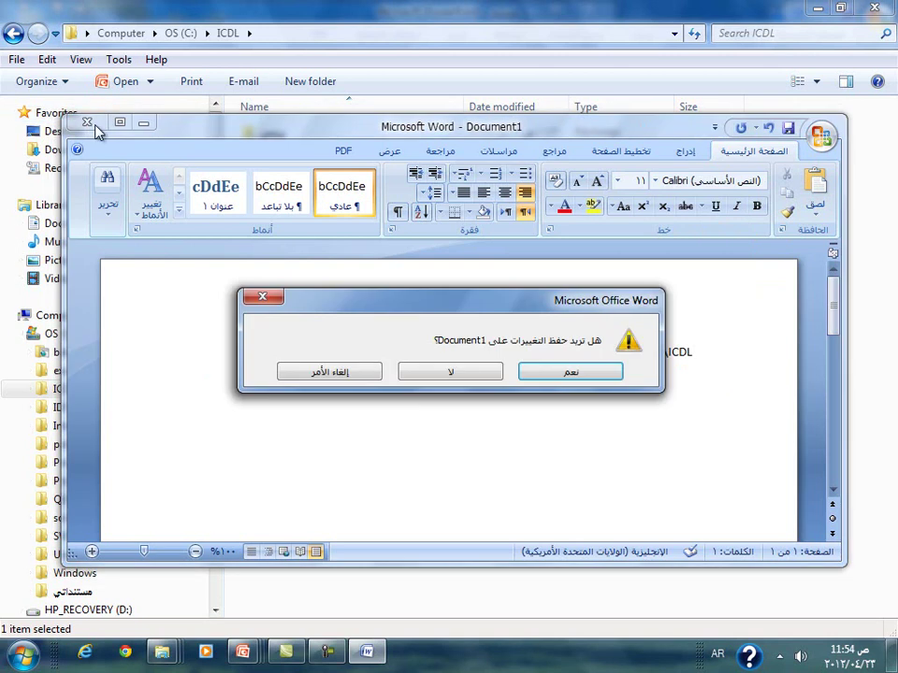
click(435, 370)
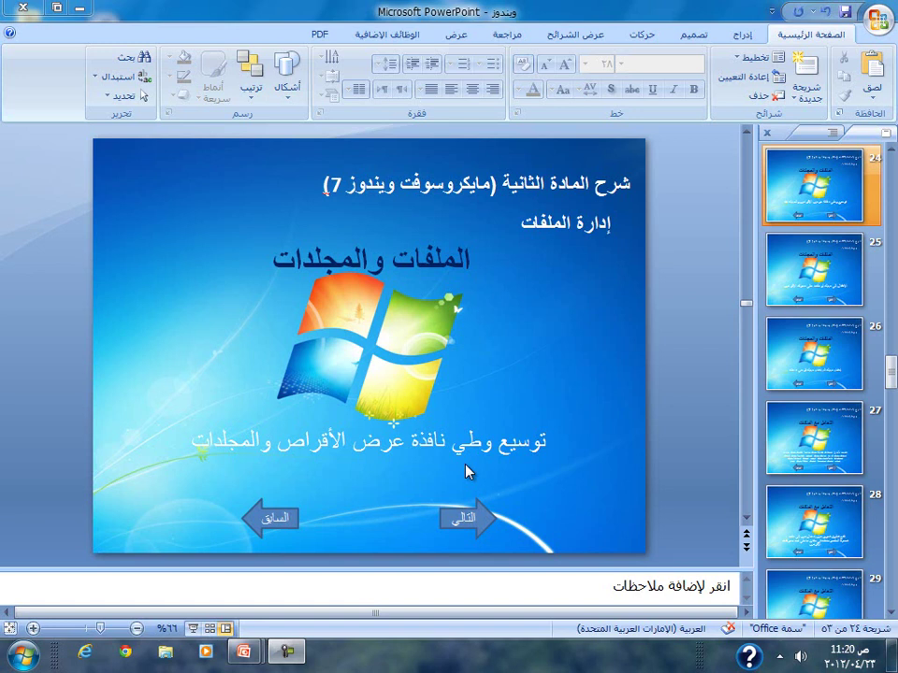
- Look through slides 25 and 26 of the presentation and return to slide 24
click(835, 271)
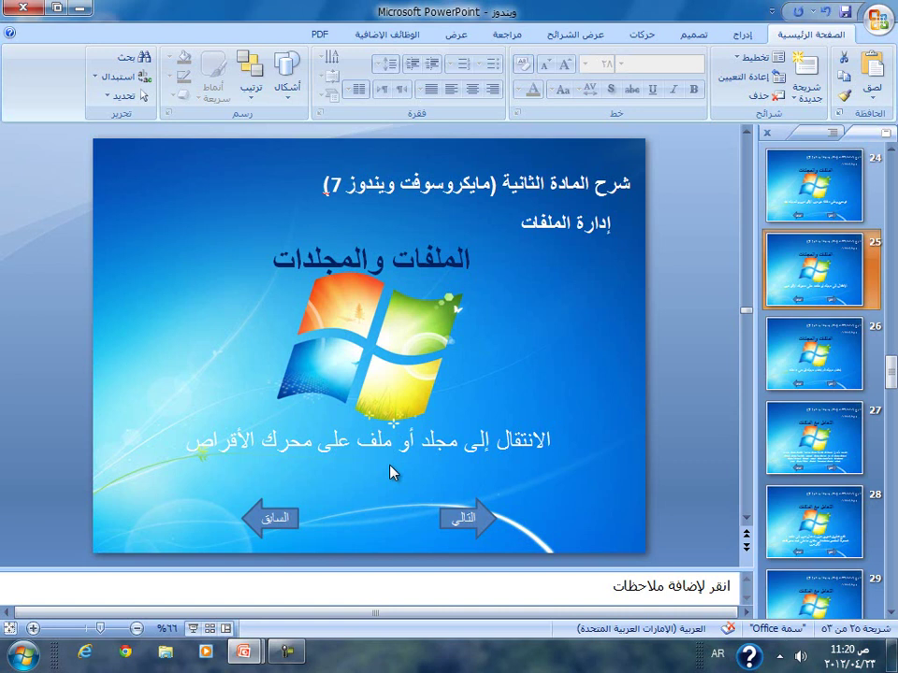
click(815, 354)
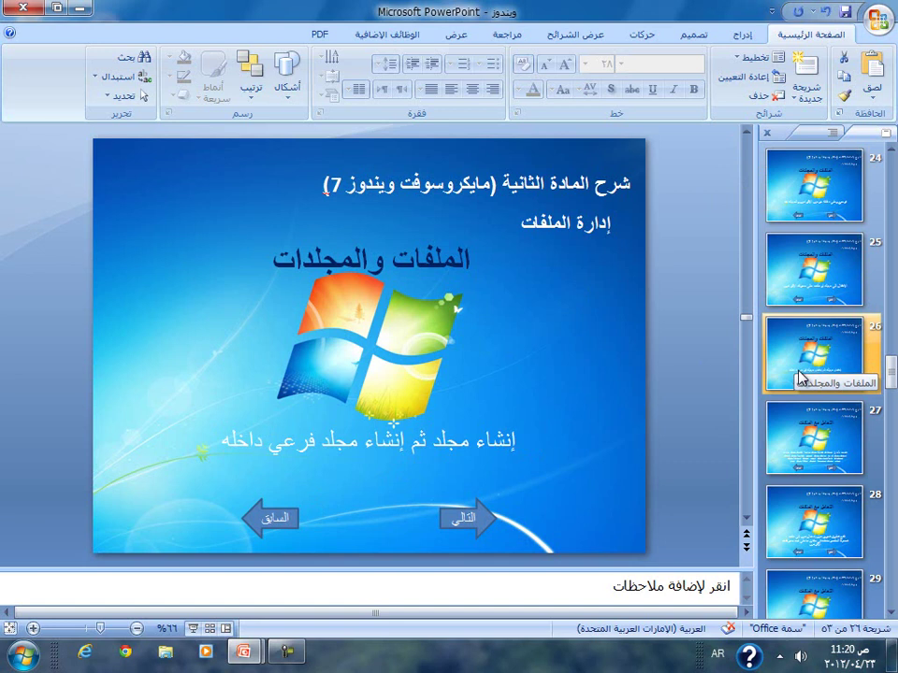
click(812, 192)
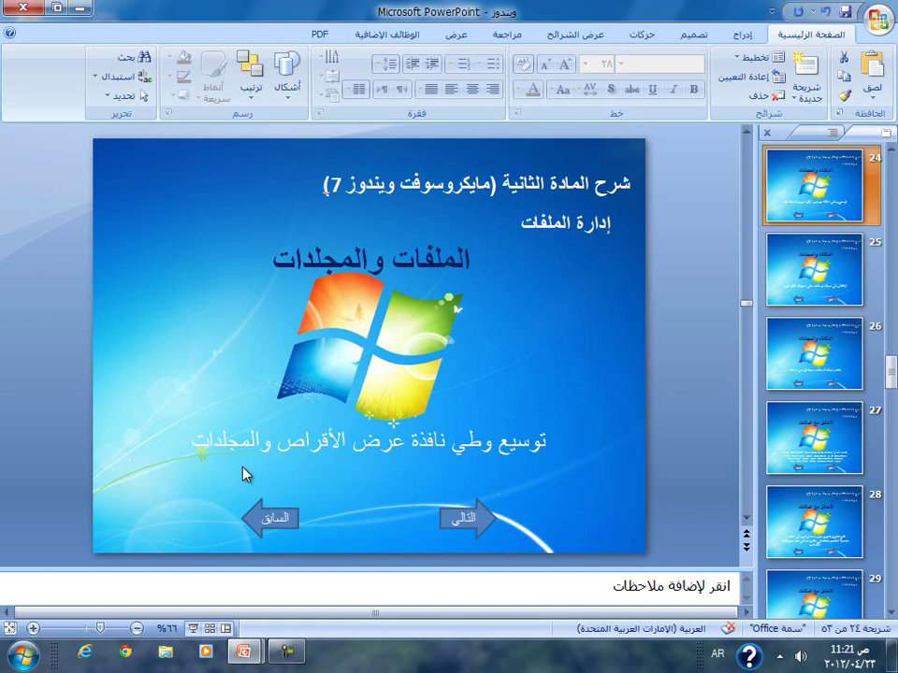
- Open drive C through Computer, minimize its window and bring it back on screen
click(20, 654)
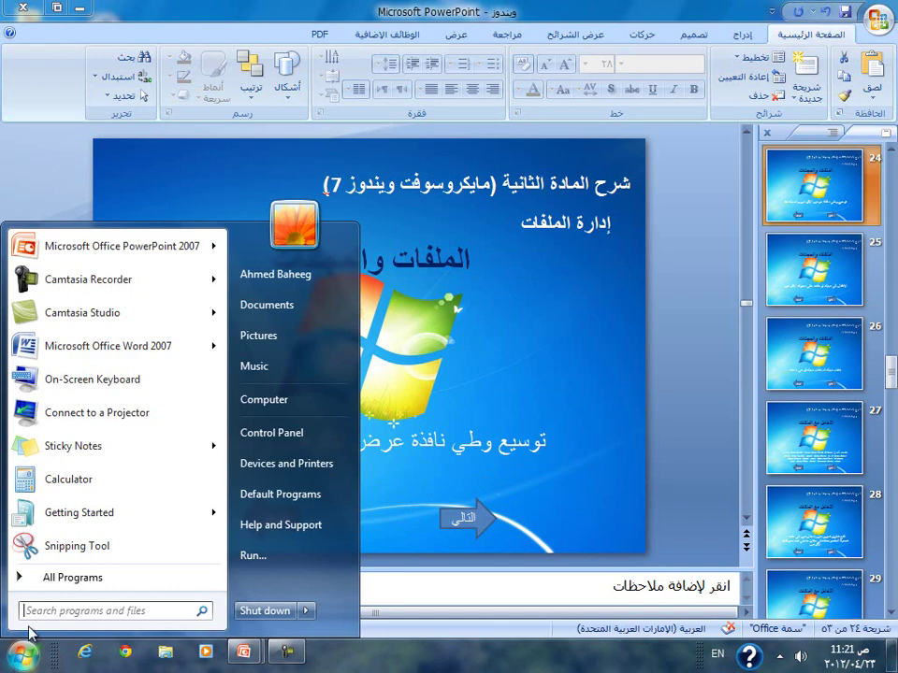
click(245, 400)
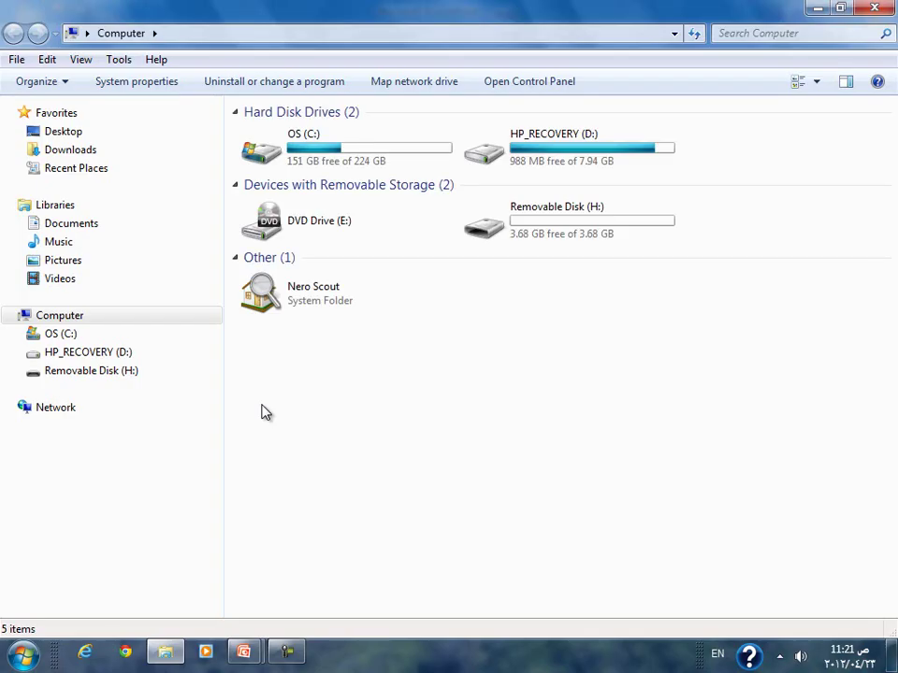
double_click(316, 164)
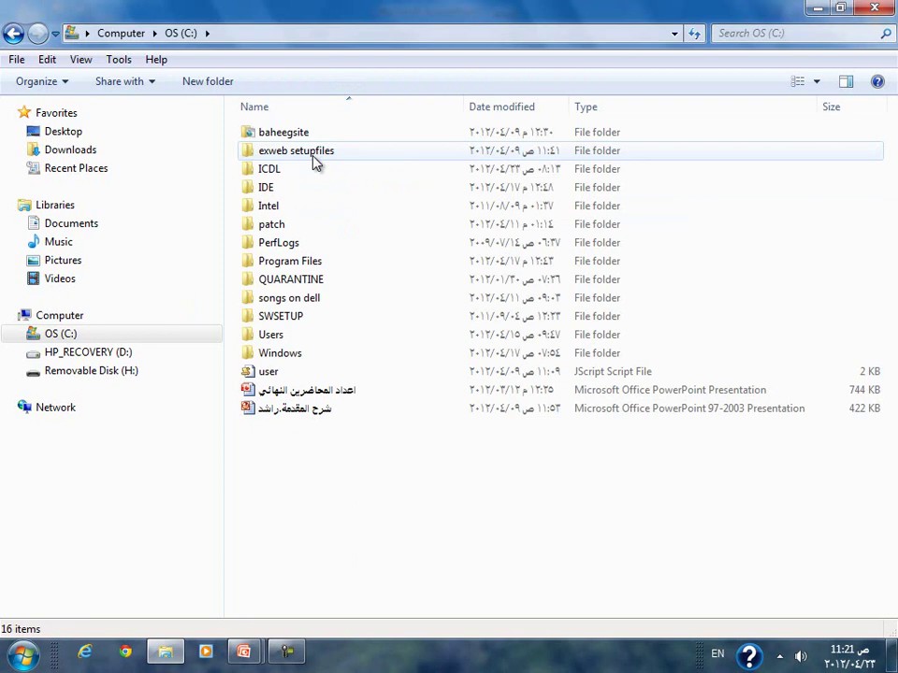
click(815, 10)
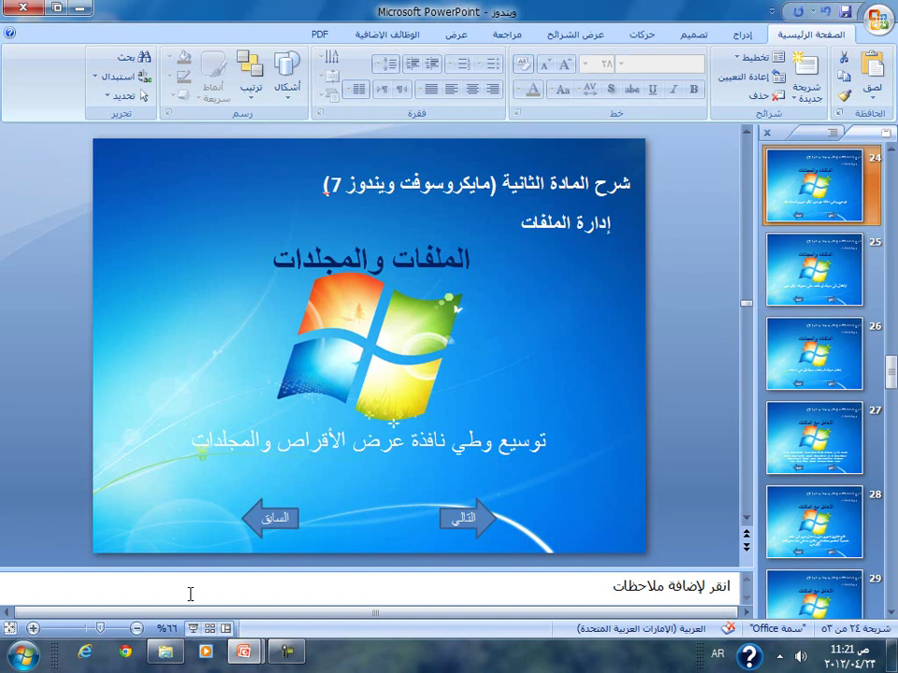
click(164, 651)
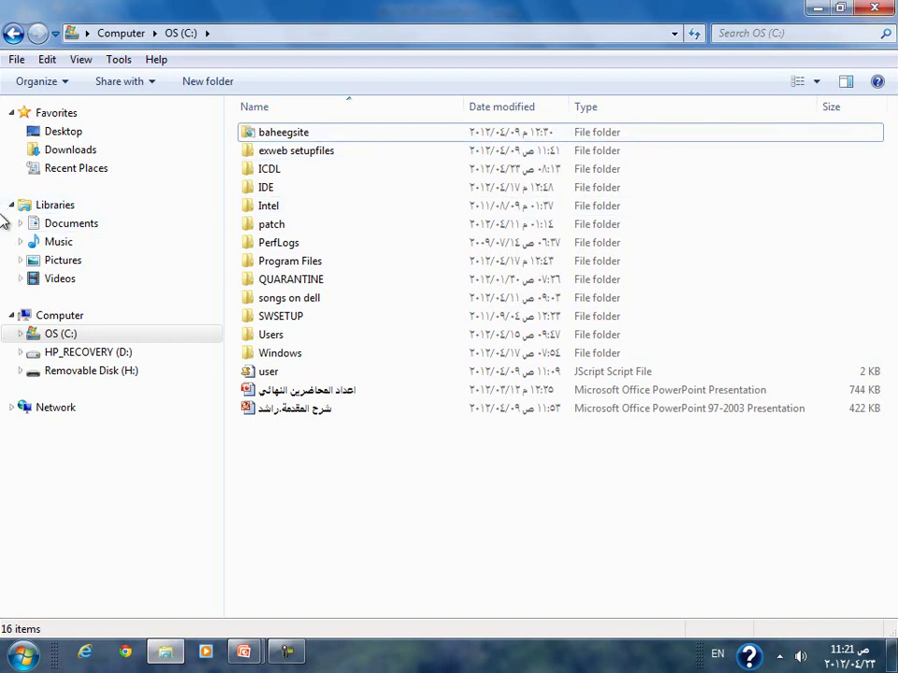
- Restore the maximized drive C window to a smaller size and adjust its width and height from its edges and corner
click(841, 11)
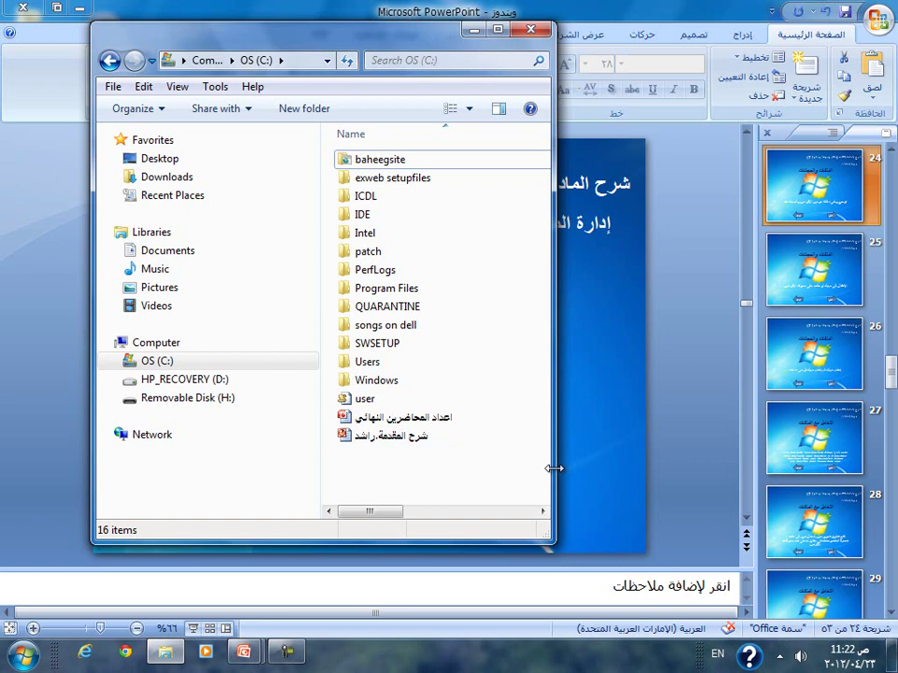
drag(554, 468, 687, 474)
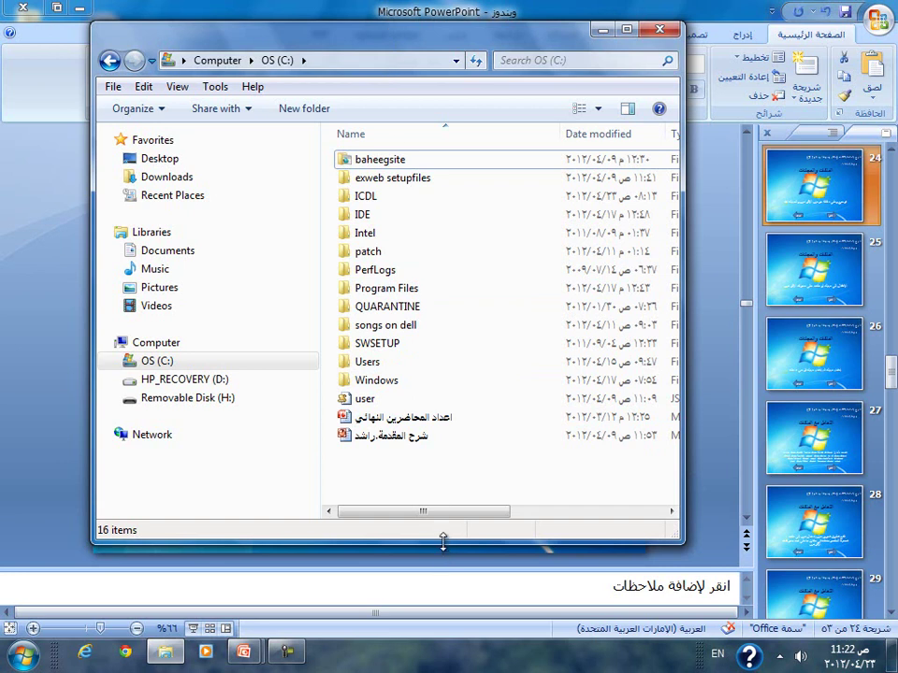
mouse_move(443, 543)
mouse_down()
mouse_move(430, 393)
mouse_move(436, 557)
mouse_up()
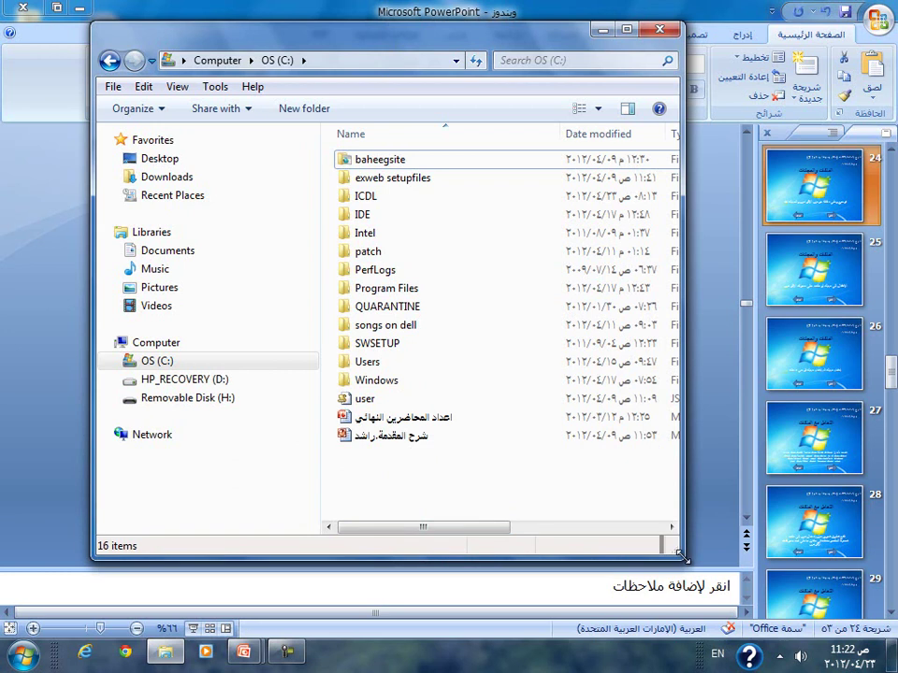
drag(682, 558, 455, 432)
drag(485, 459, 700, 551)
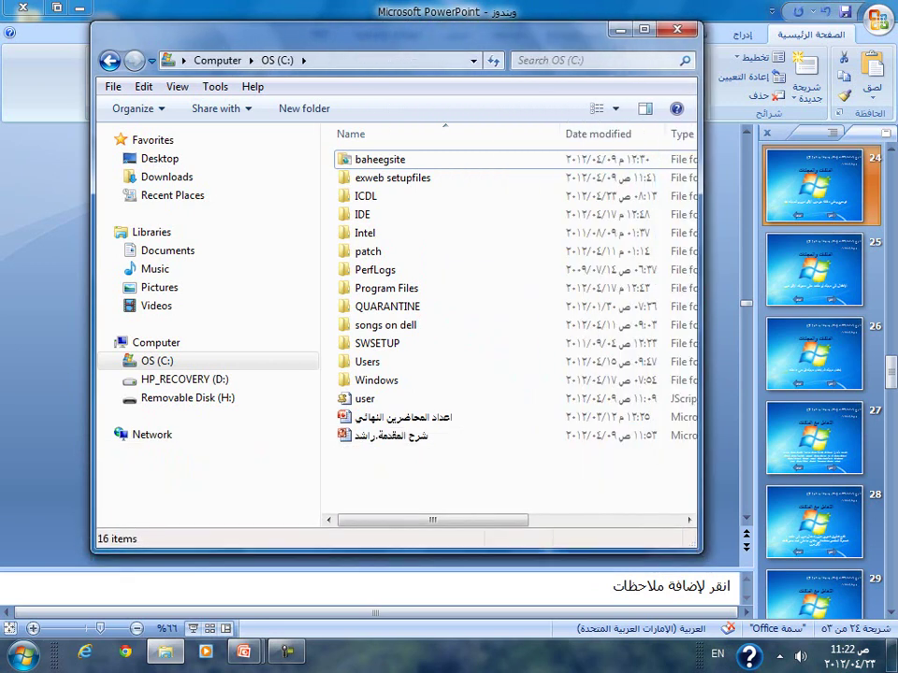
- Switch to the ويندوز presentation in PowerPoint and return to the drive C window
click(241, 654)
click(291, 600)
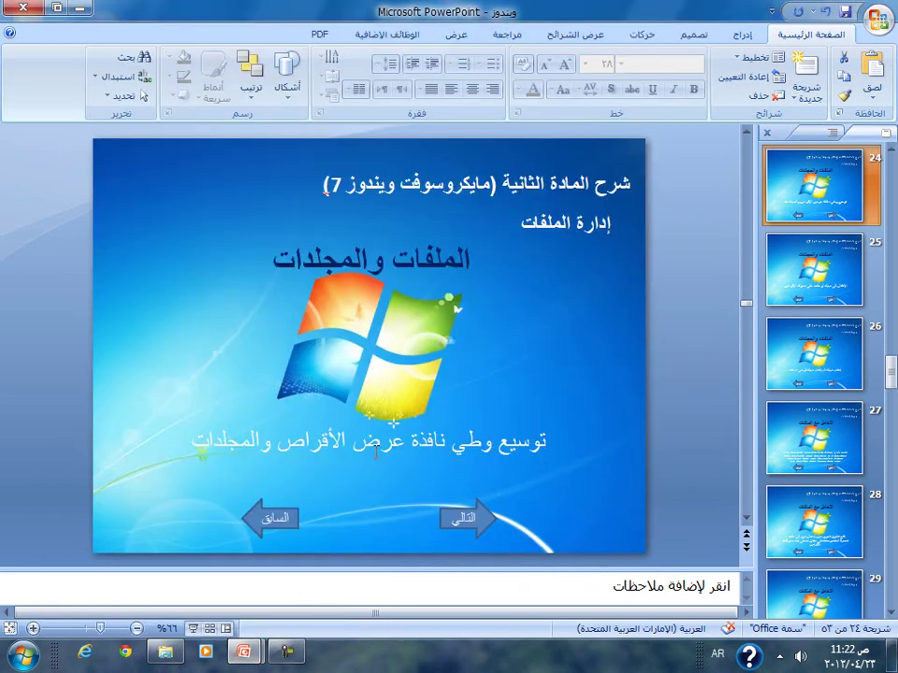
mouse_move(234, 655)
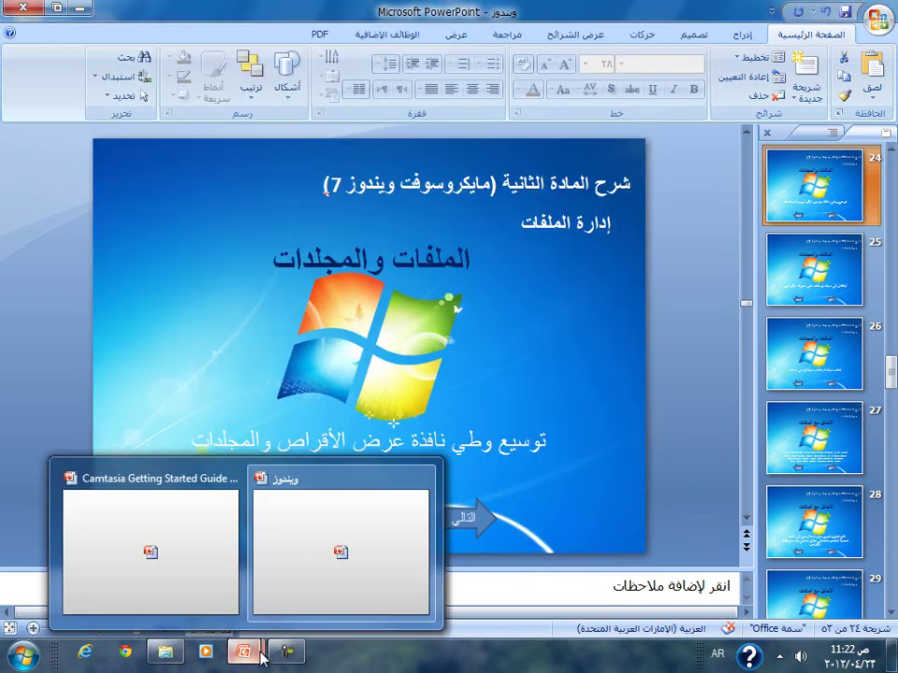
click(165, 652)
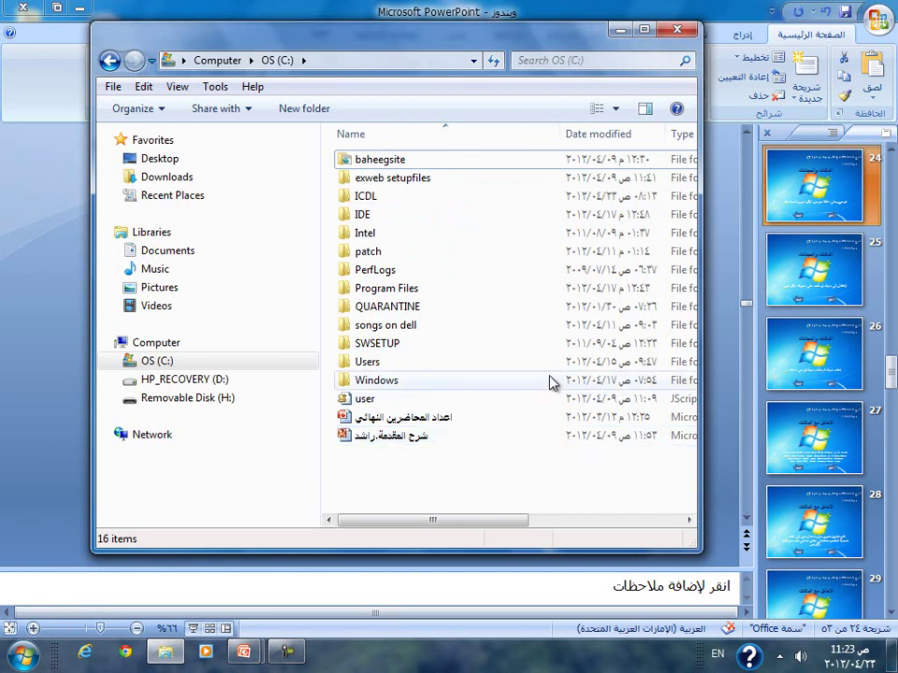
- Show slide 25 of the presentation, switch back to the drive C window and open the ICDL folder
click(800, 290)
click(802, 285)
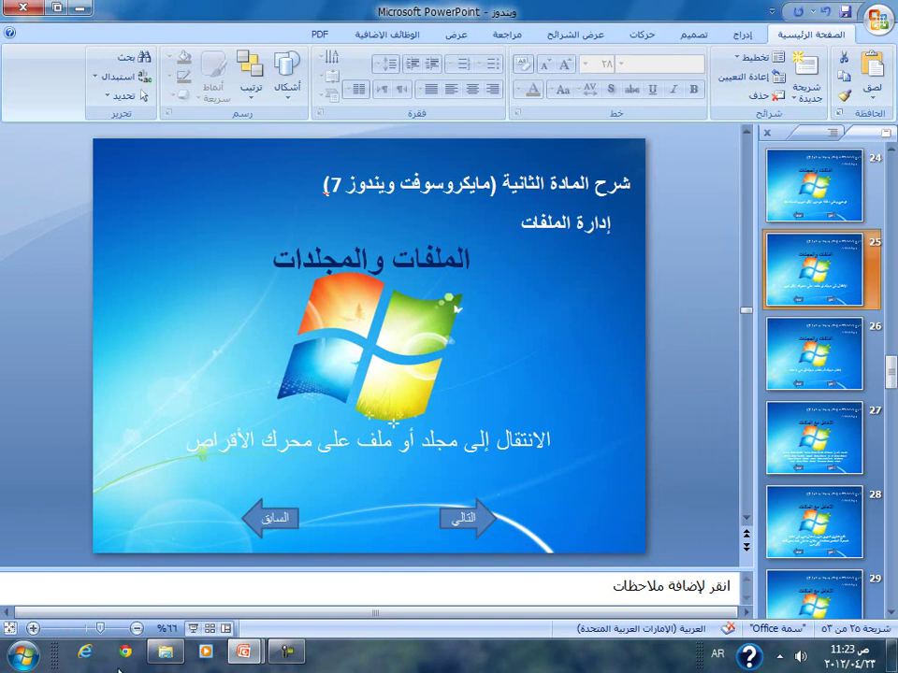
mouse_move(161, 661)
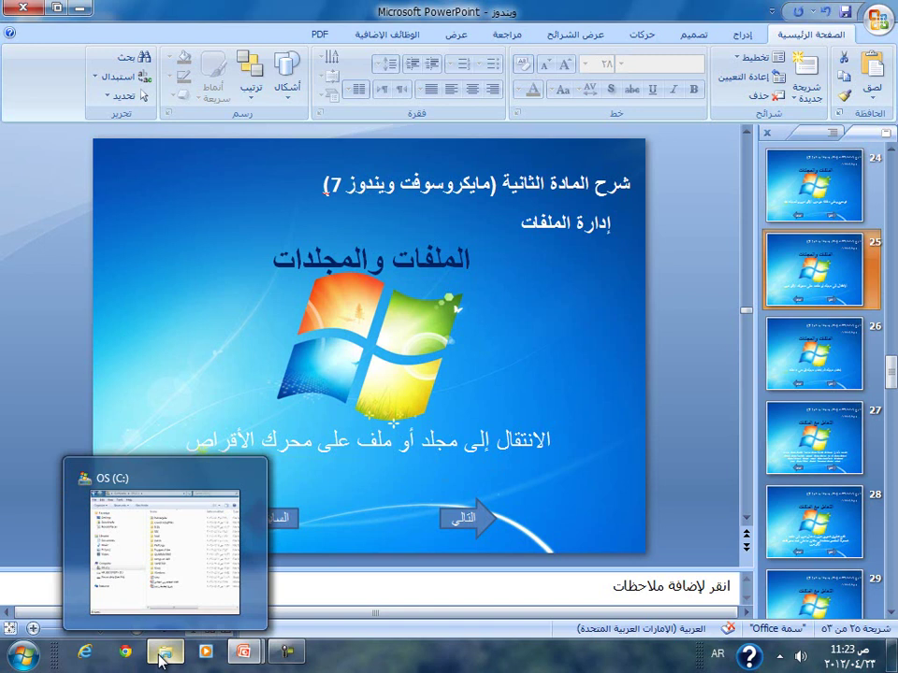
click(164, 611)
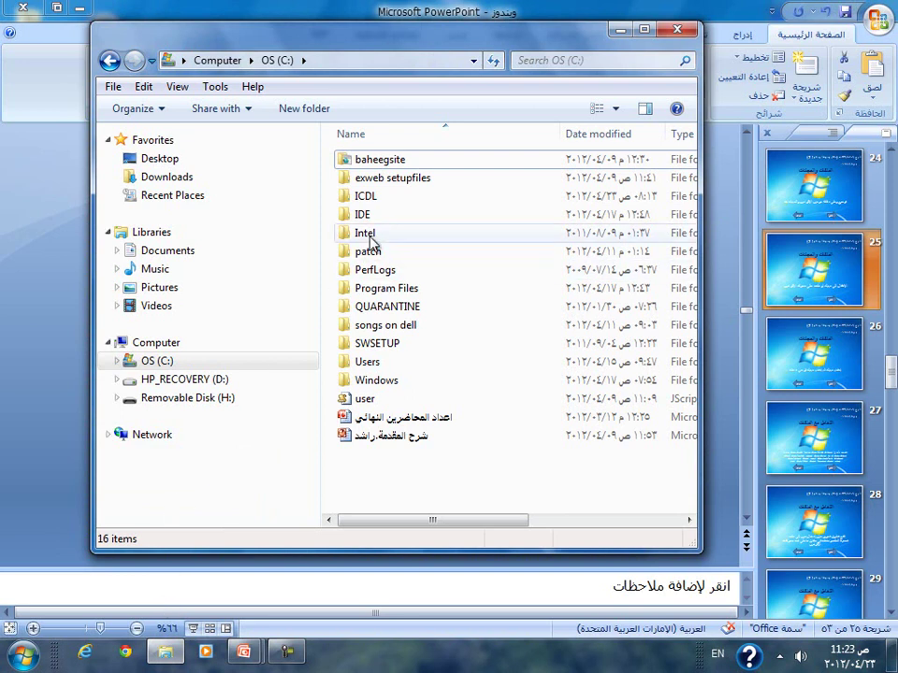
double_click(380, 202)
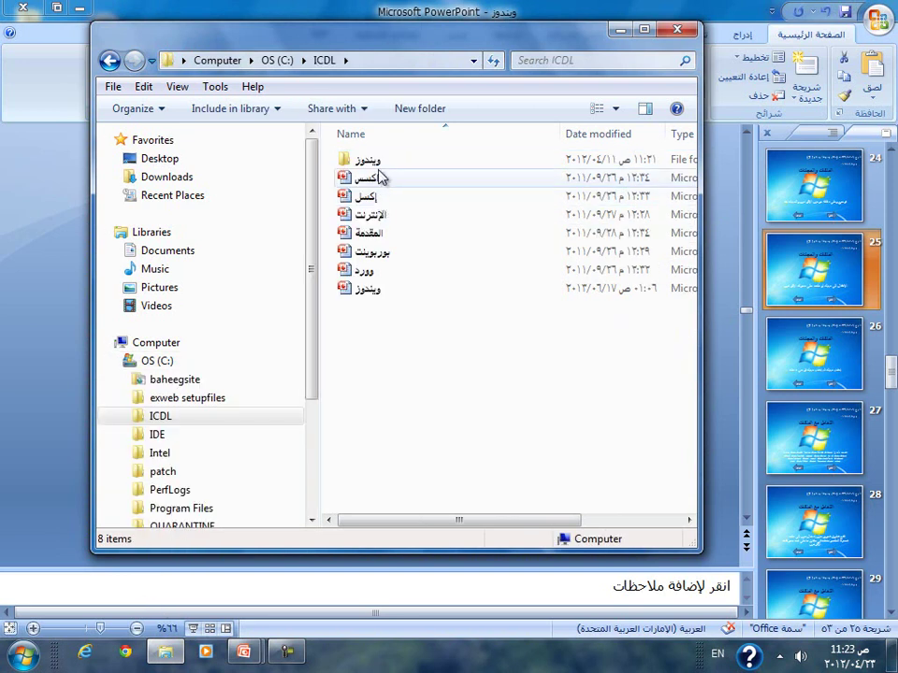
- Open the ويندوز subfolder in a new window and move that window aside from the ICDL window
right_click(379, 164)
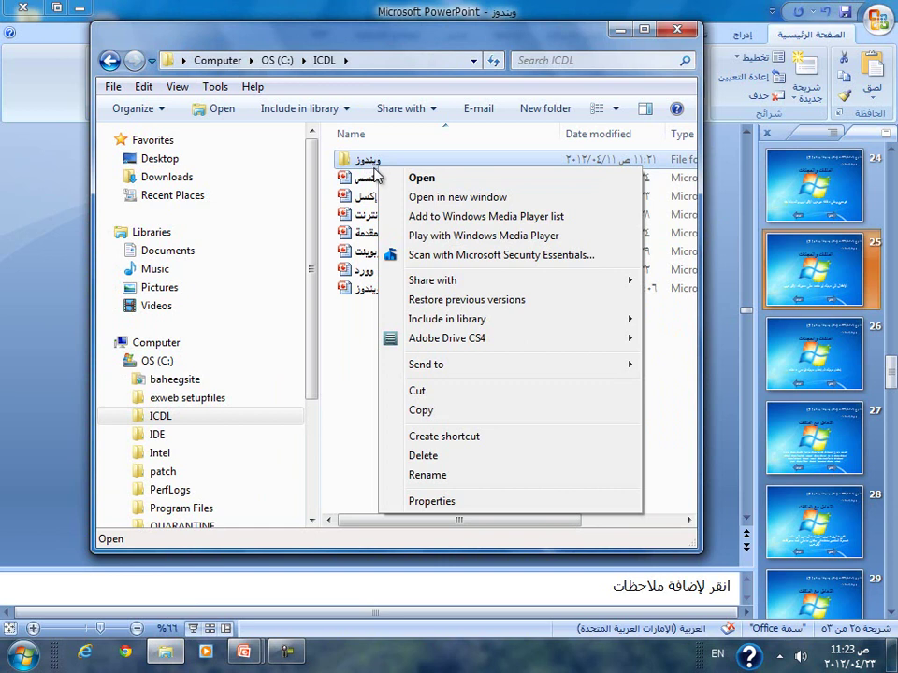
click(465, 198)
drag(302, 55, 506, 45)
- Bring the ICDL and ويندوز folder windows to the front alternately by their visible parts
click(214, 36)
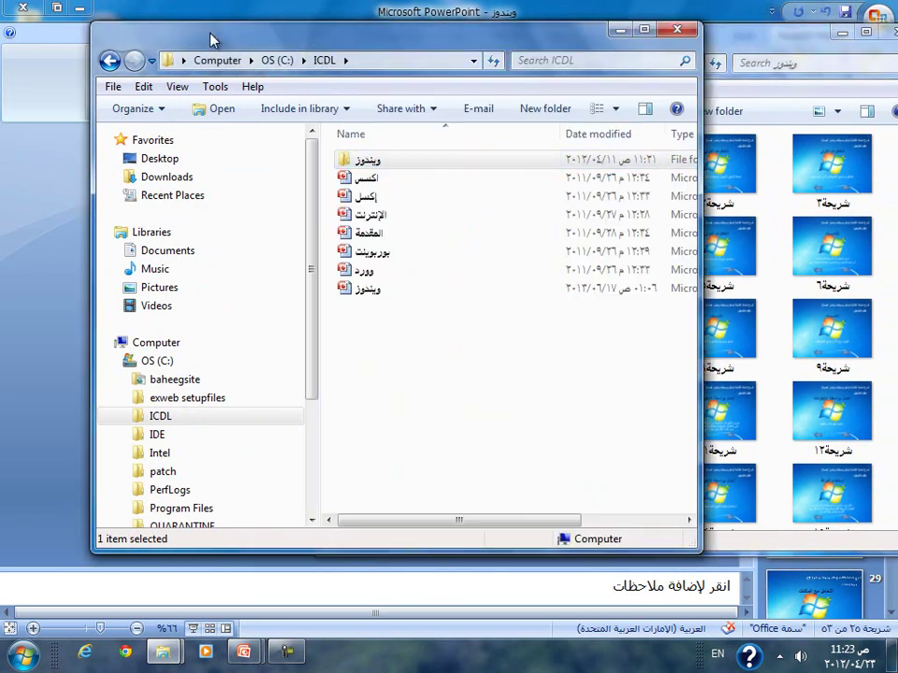
click(717, 68)
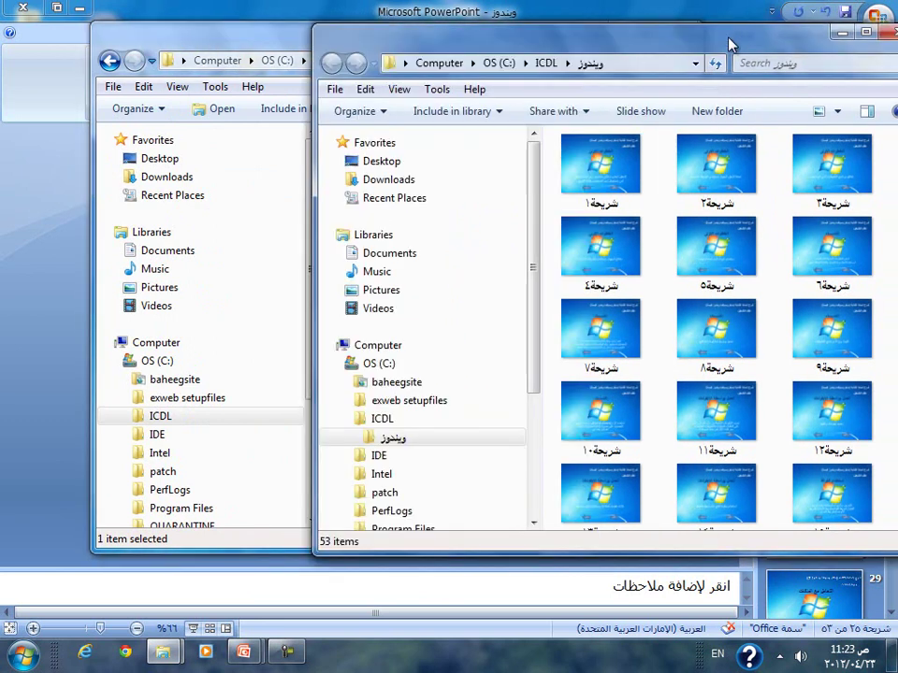
click(209, 40)
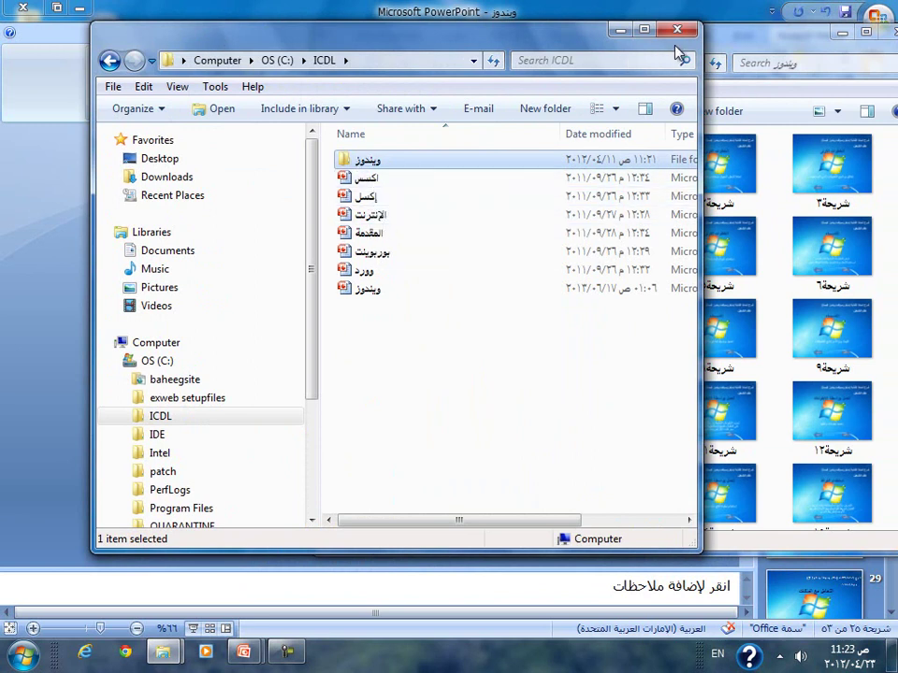
click(765, 40)
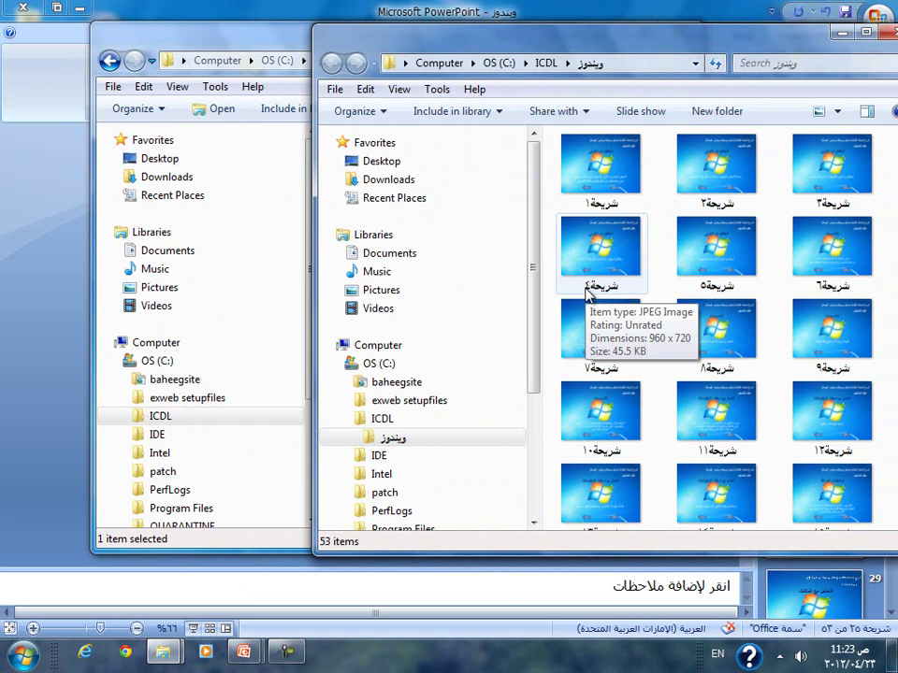
- Close the ويندوز window, open the subfolder from ICDL in a new window again and move it aside
drag(465, 40, 260, 61)
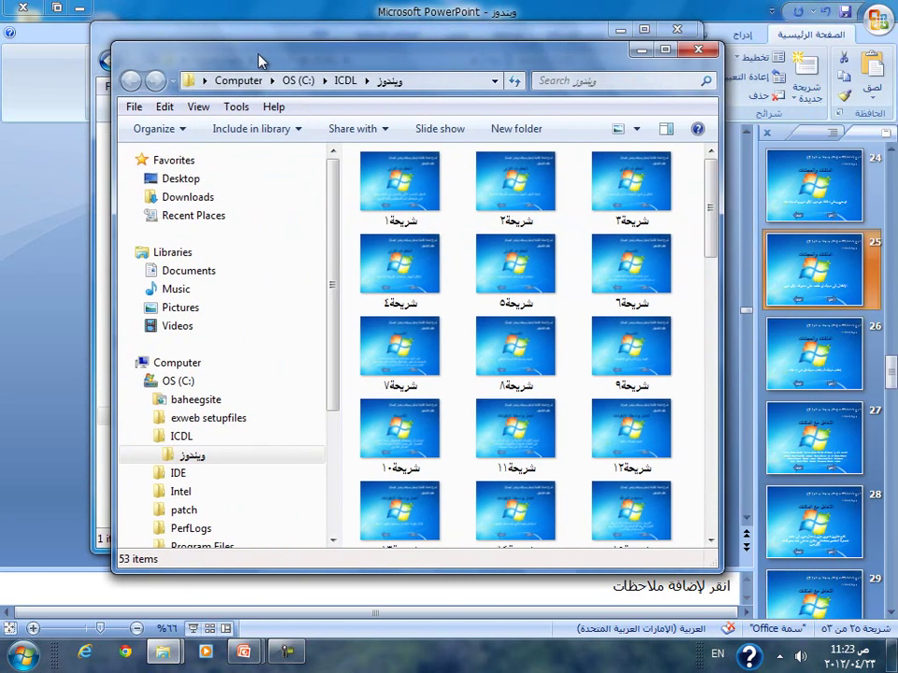
click(505, 28)
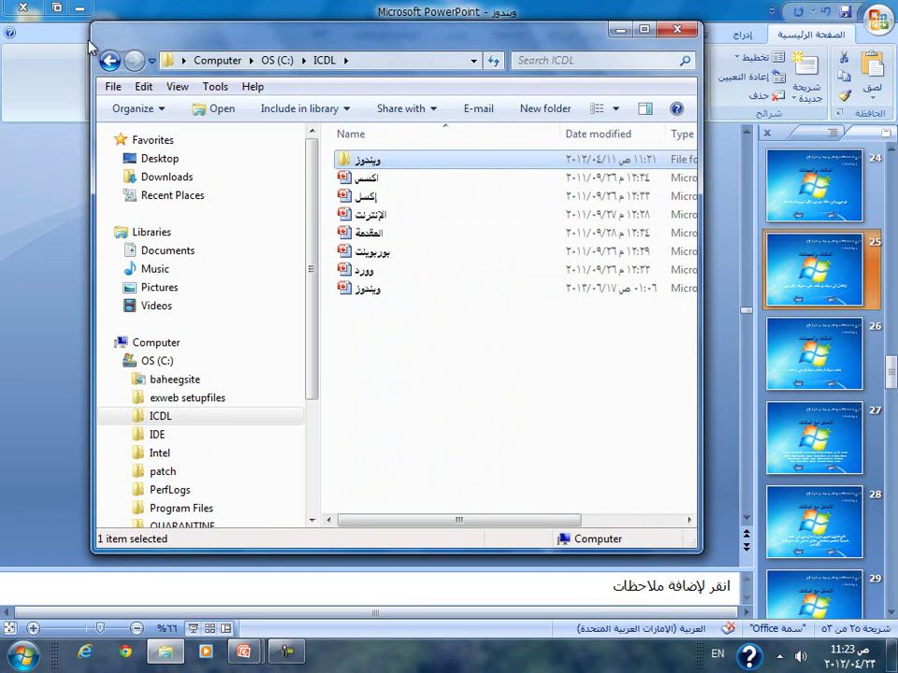
right_click(488, 165)
click(537, 191)
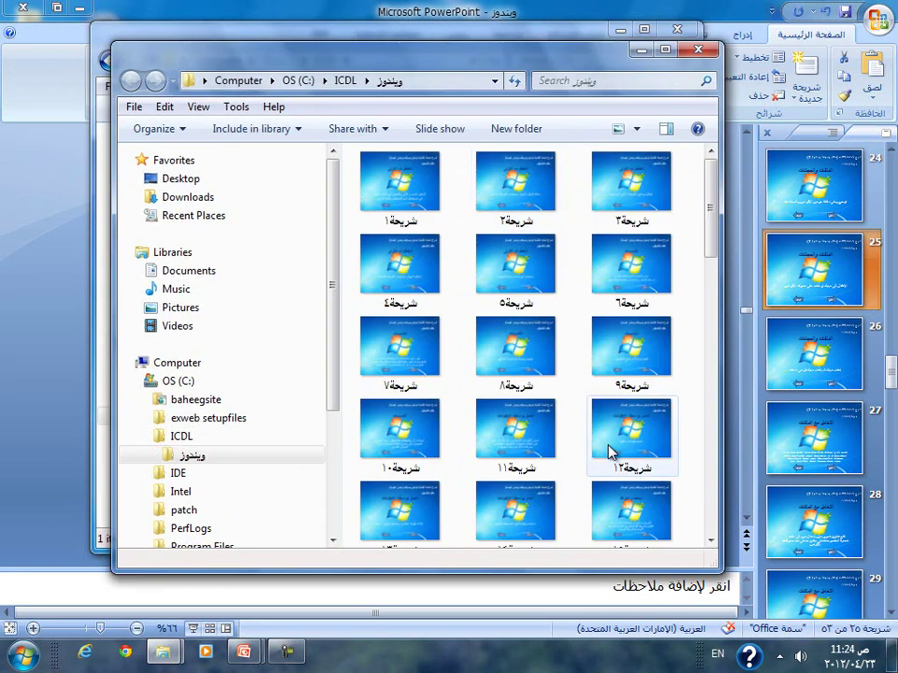
drag(368, 58, 616, 50)
- Switch from the ICDL window to the ويندوز window and back to ICDL
click(291, 40)
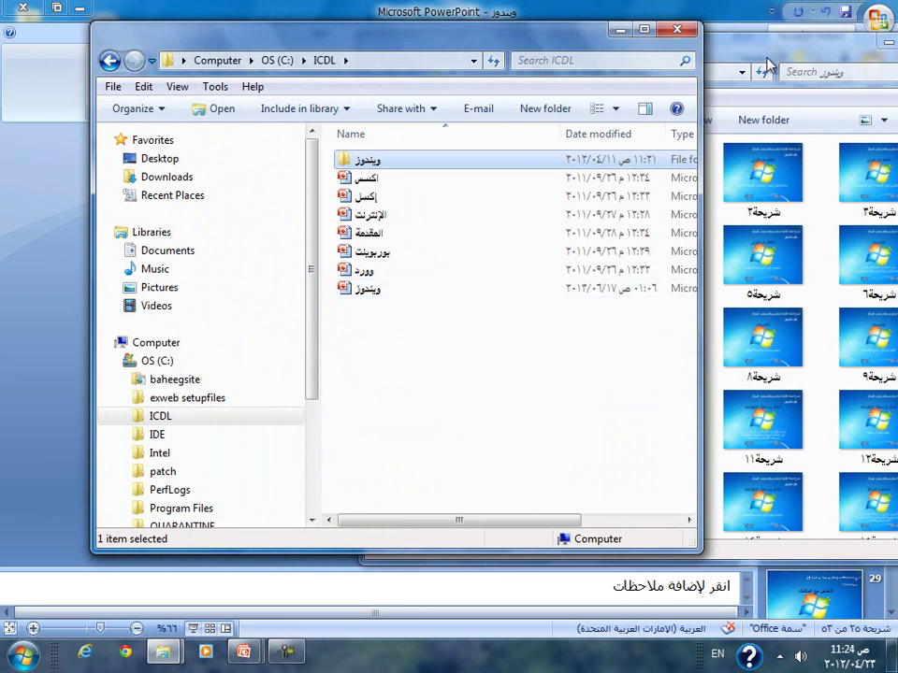
click(574, 39)
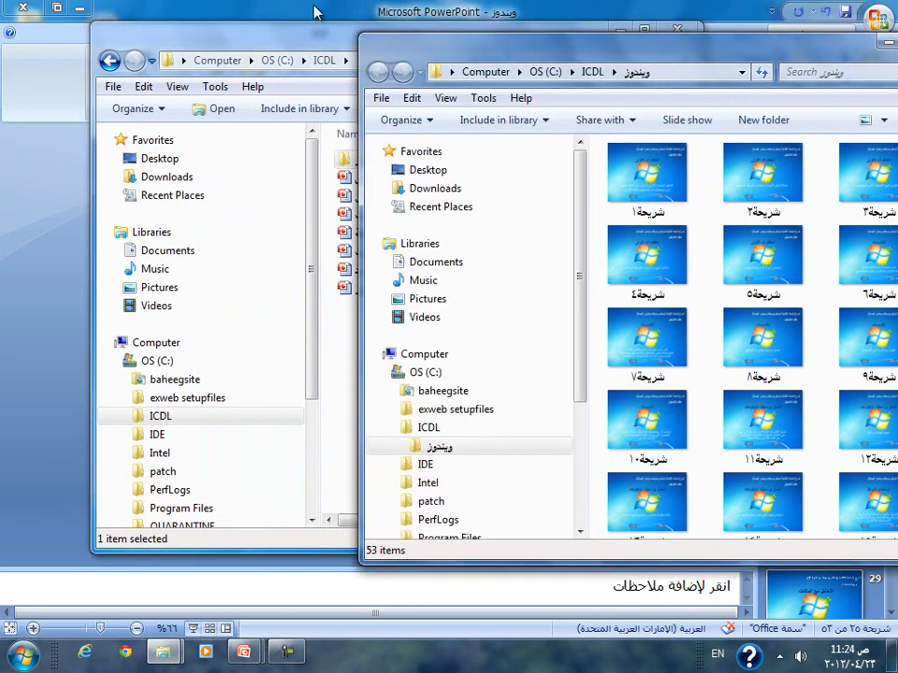
click(238, 52)
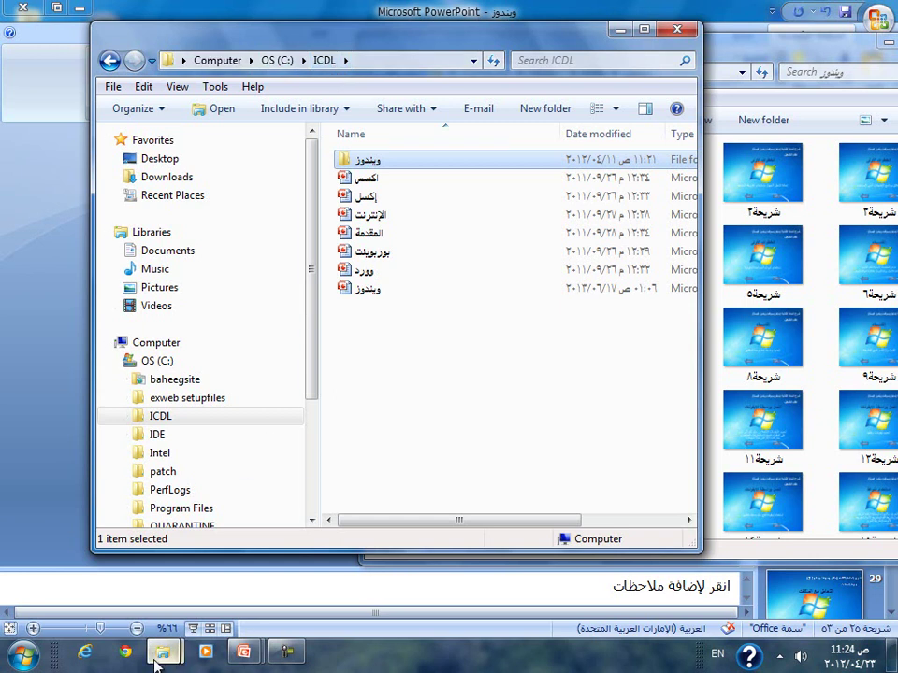
- Preview the two open folder windows from the taskbar and activate the ICDL window
mouse_move(157, 657)
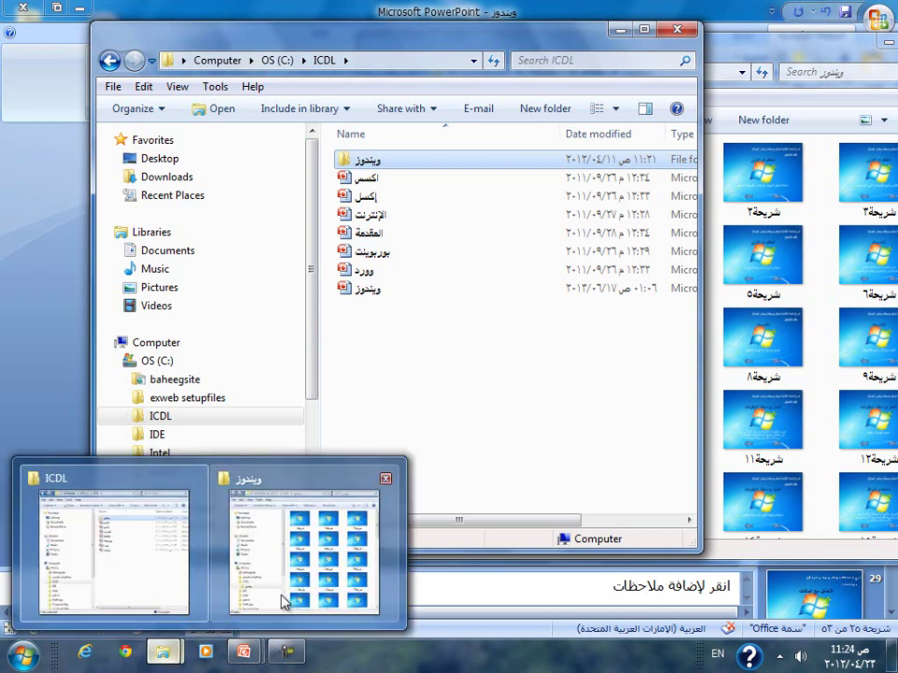
mouse_move(288, 601)
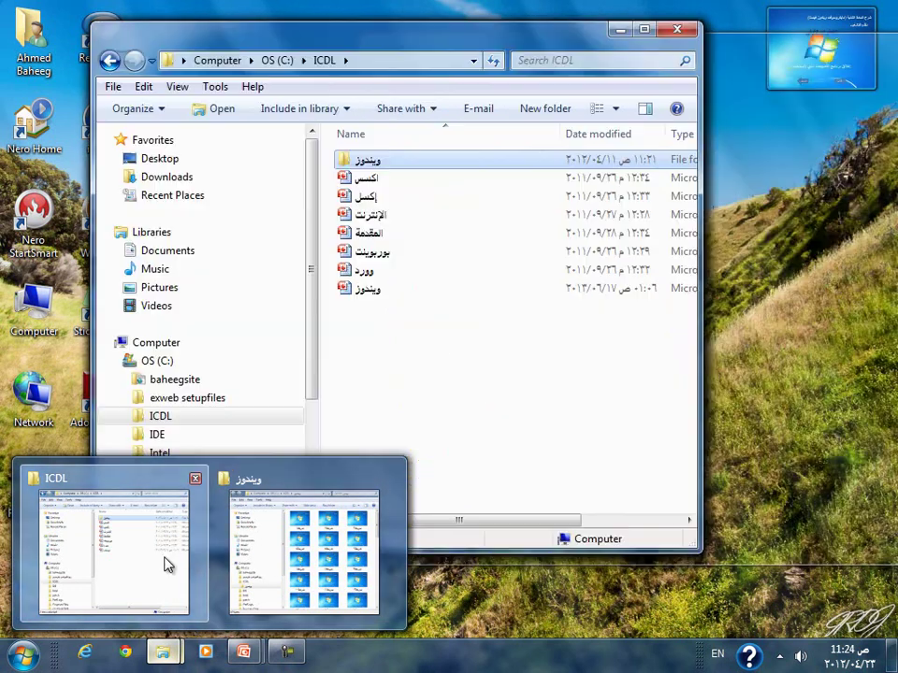
click(168, 563)
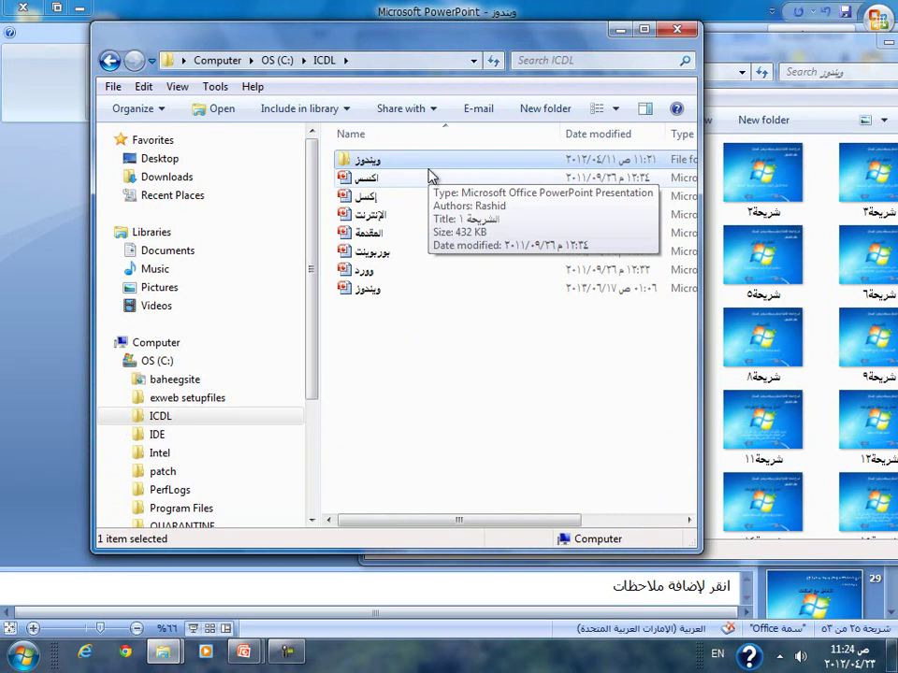
- Cycle through the open windows with the window switcher and preview the ويندوز and ICDL folder windows
key(alt+Tab)
key(alt+Tab)
key(alt+Tab)
key(alt+Tab)
key(alt+Tab)
key(alt+Tab)
key(alt+Tab)
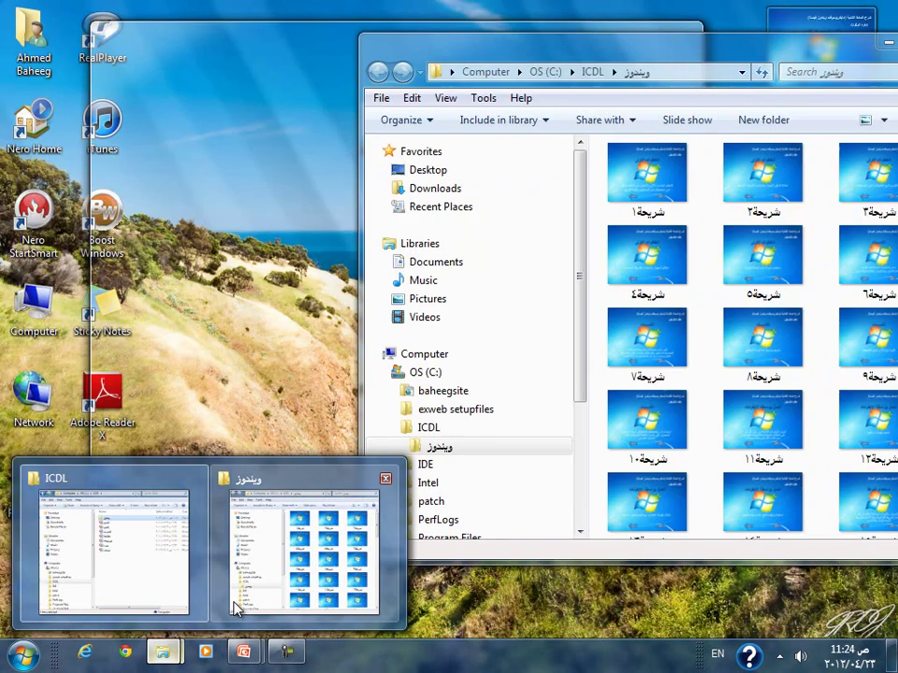
mouse_move(173, 593)
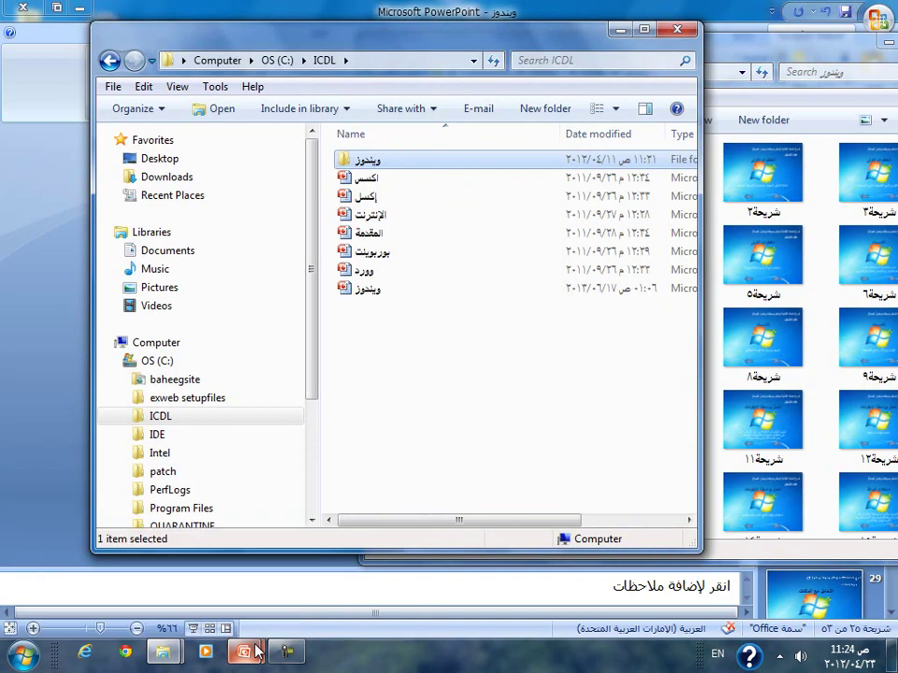
- Switch to the ويندوز presentation in PowerPoint and show slide 26 about creating a folder and a subfolder inside it
mouse_move(258, 652)
click(303, 610)
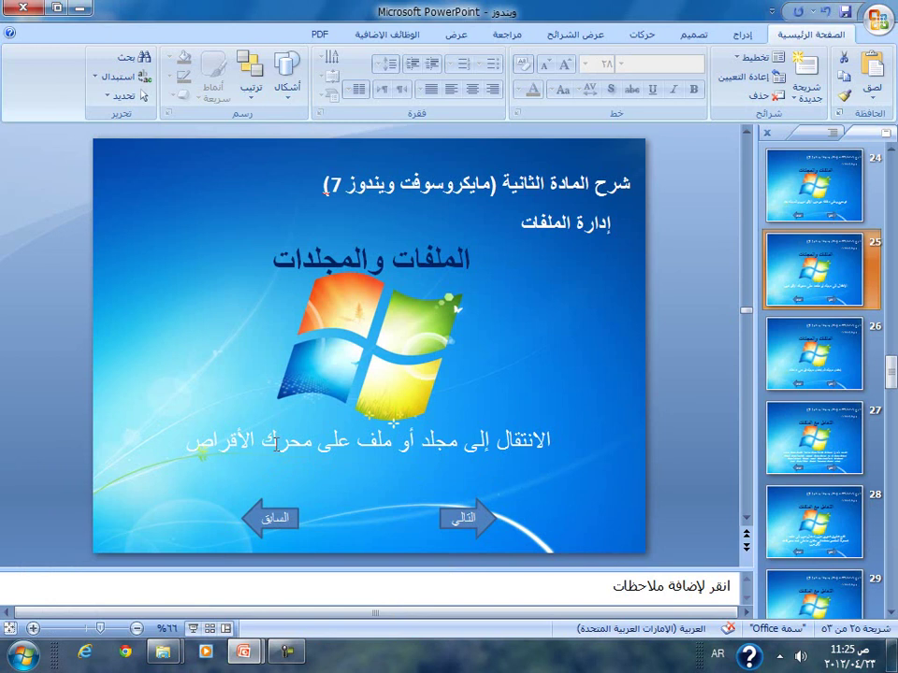
click(804, 344)
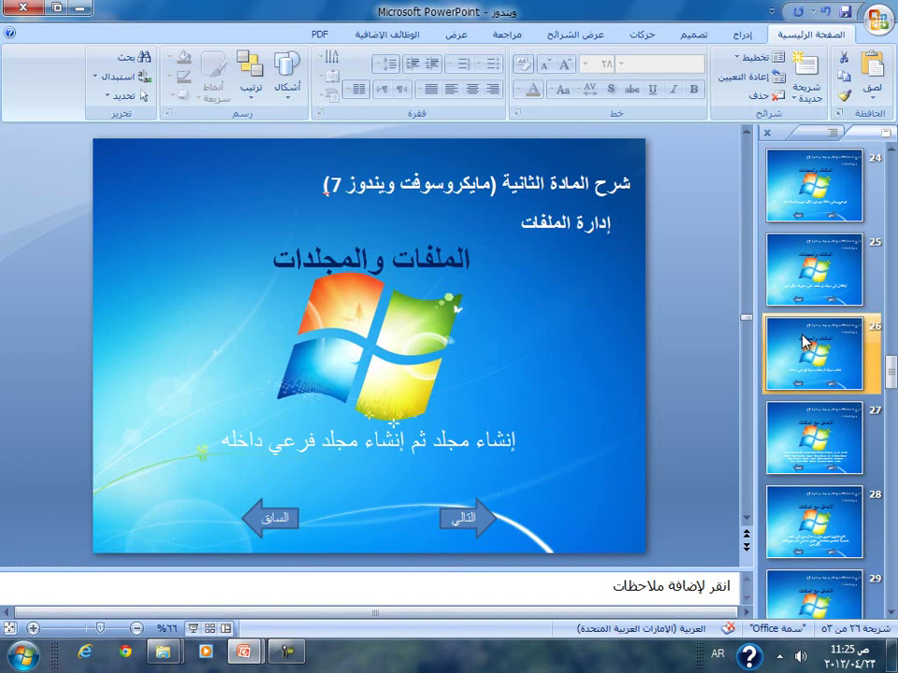
- Go back to slide 17 on switching between open windows and continue to slide 18 on the drive and folder hierarchy
click(889, 151)
click(889, 151)
click(889, 151)
click(890, 151)
click(890, 152)
click(889, 152)
click(890, 151)
click(800, 192)
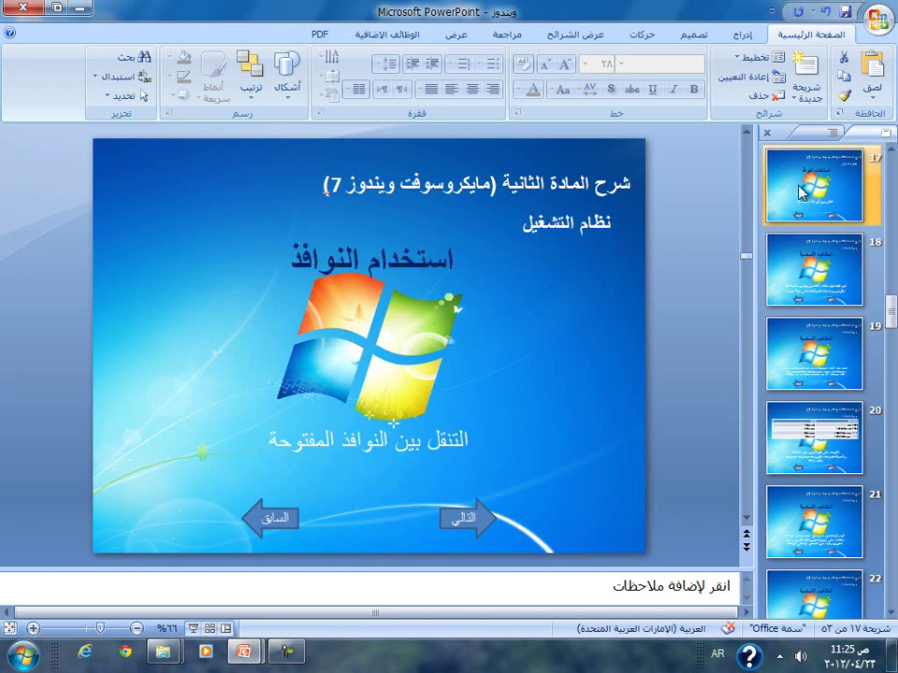
click(810, 262)
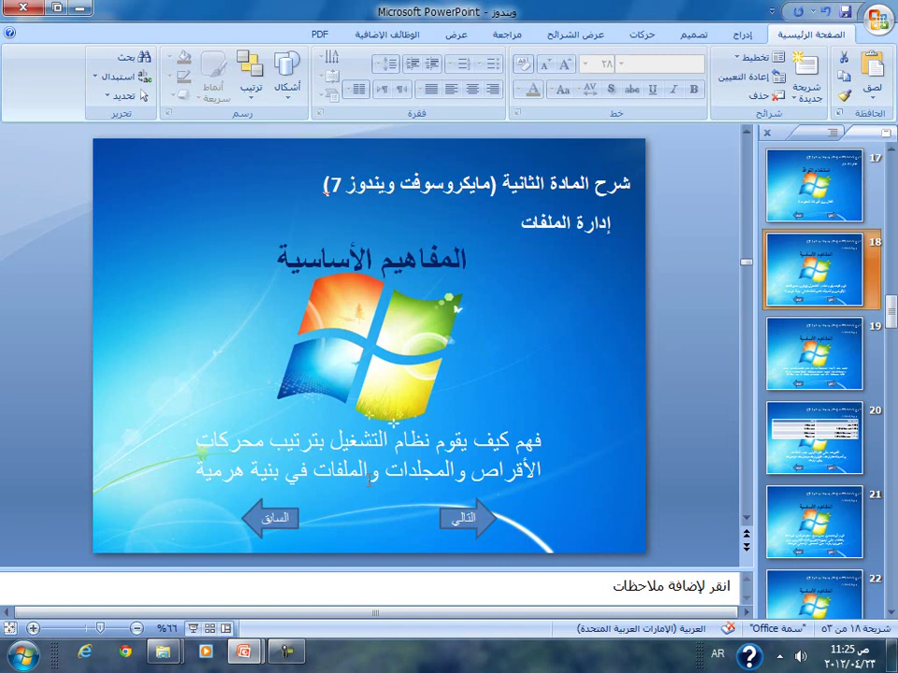
- Return to slide 26 on creating a folder with a subfolder
scroll(893, 616, down, 3)
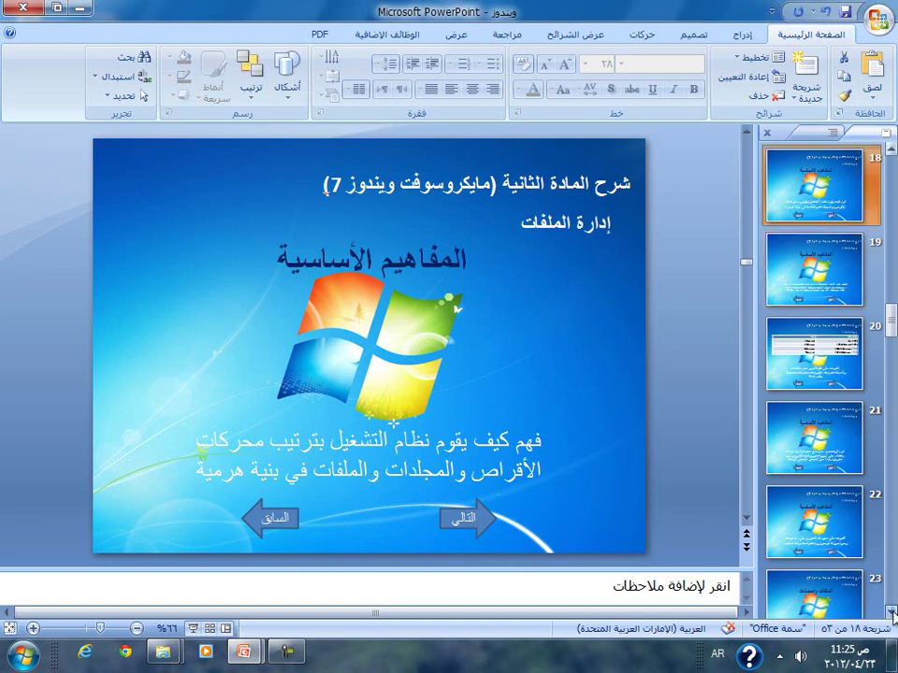
scroll(893, 616, down, 3)
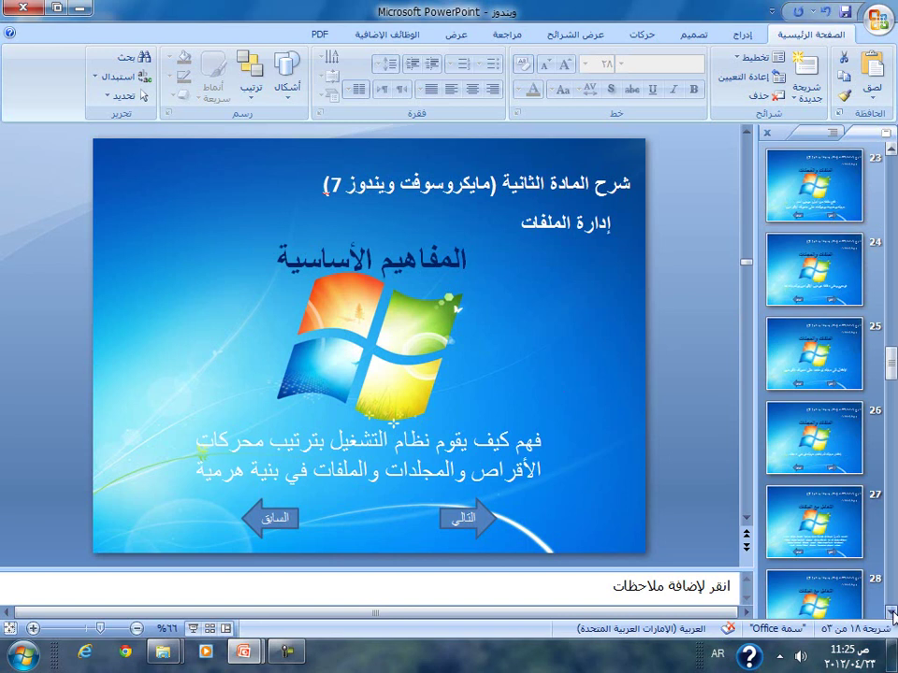
click(798, 454)
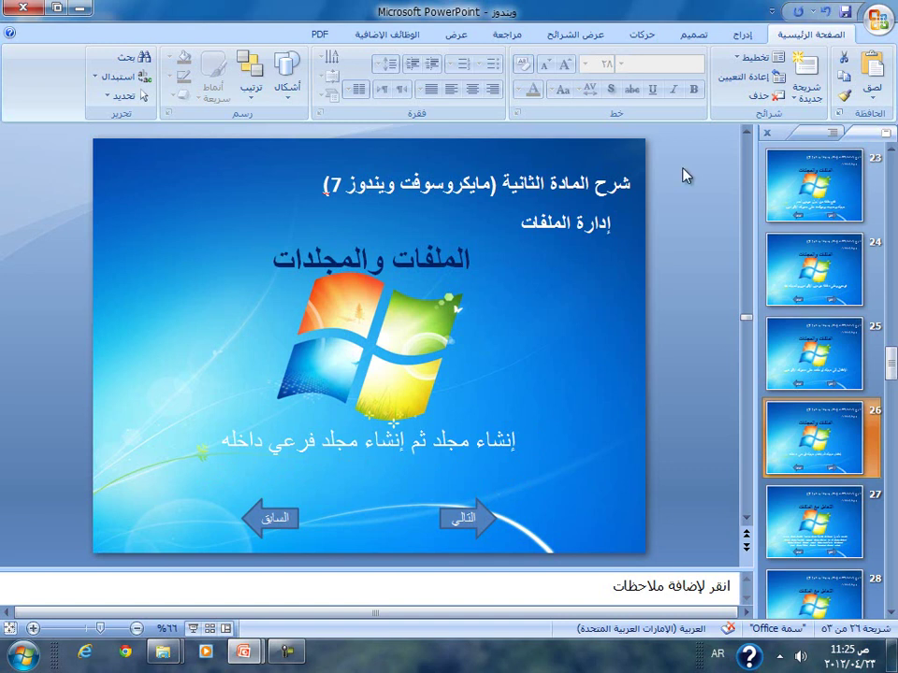
- Open the recent presentation مجلدات containing the folder hierarchy diagram
click(874, 23)
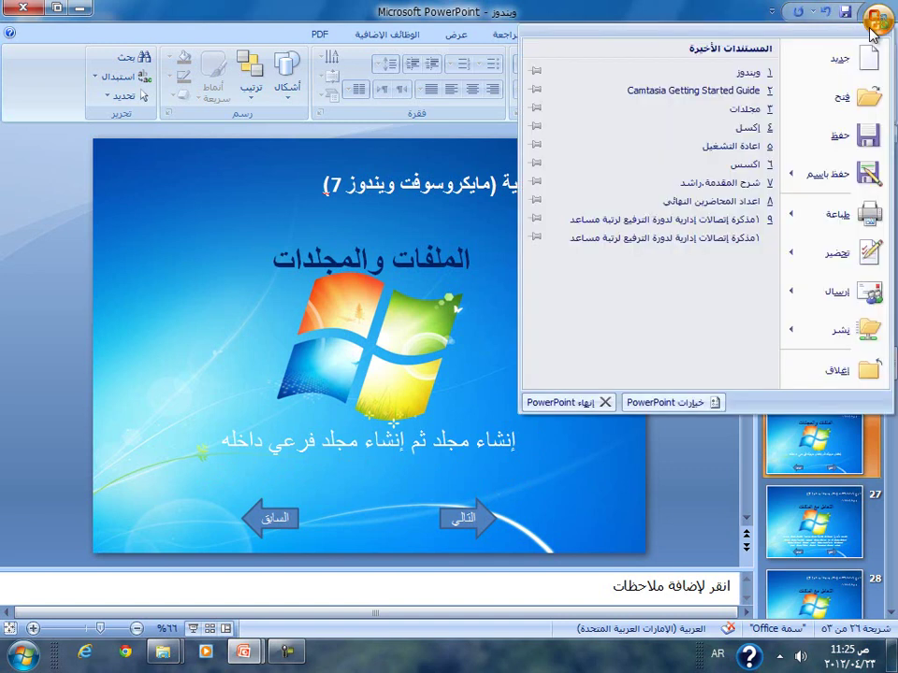
click(590, 109)
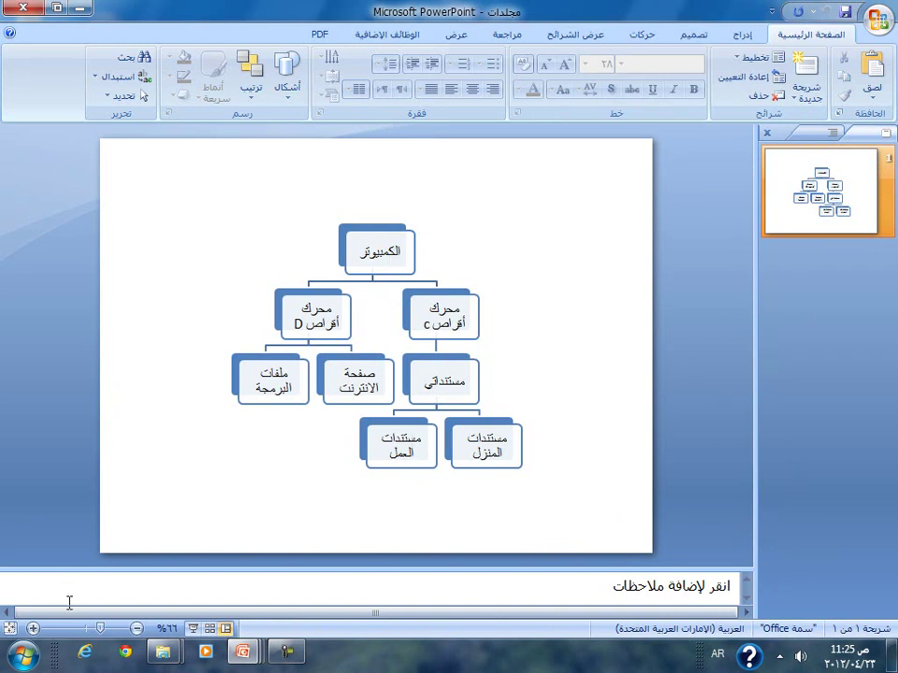
- Open the Computer window over the مجلدات presentation and browse into drive OS (C:)
click(21, 655)
click(271, 397)
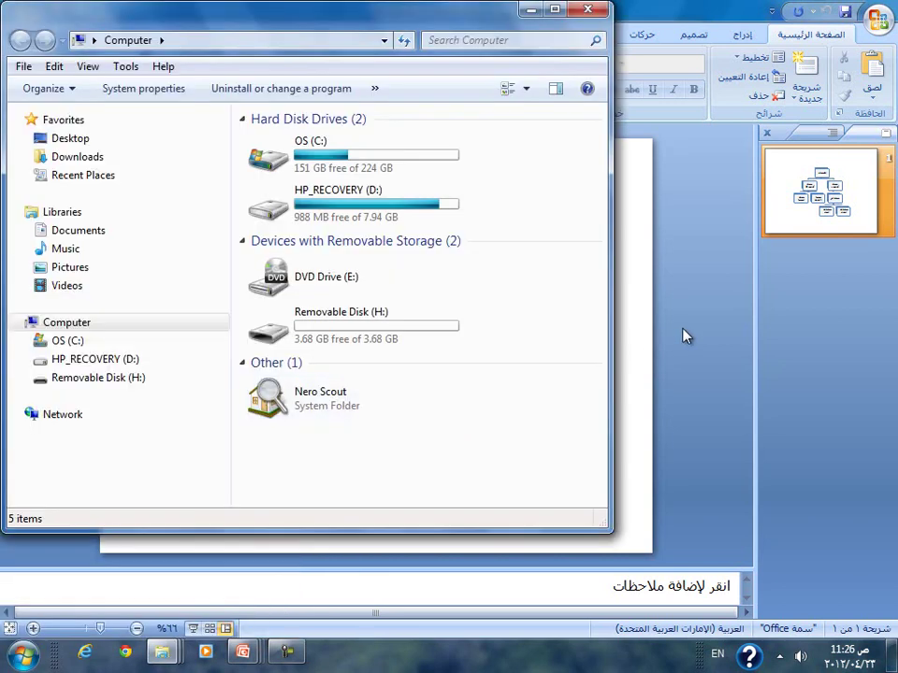
click(682, 336)
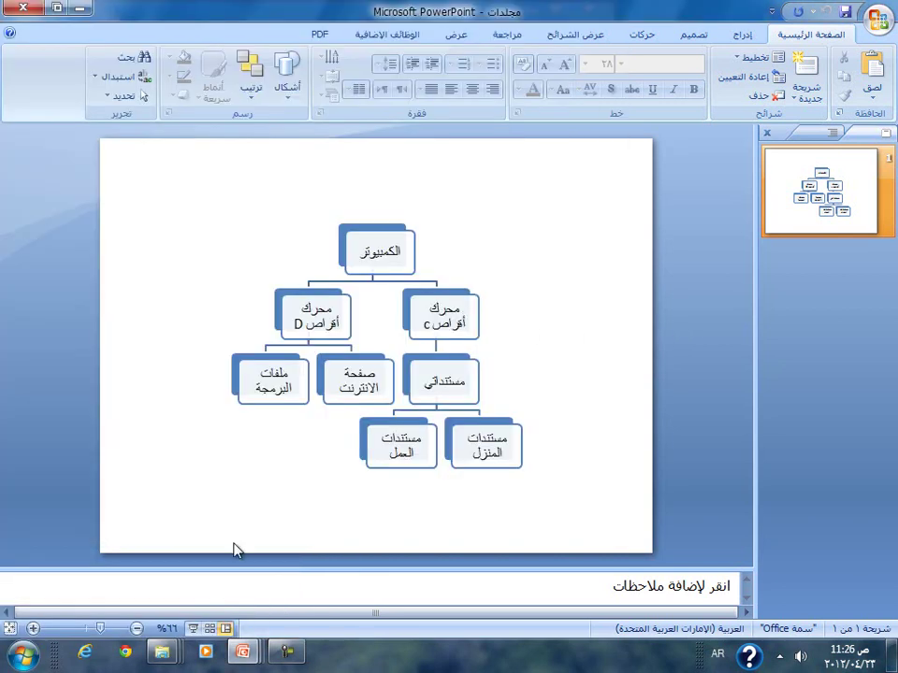
mouse_move(162, 652)
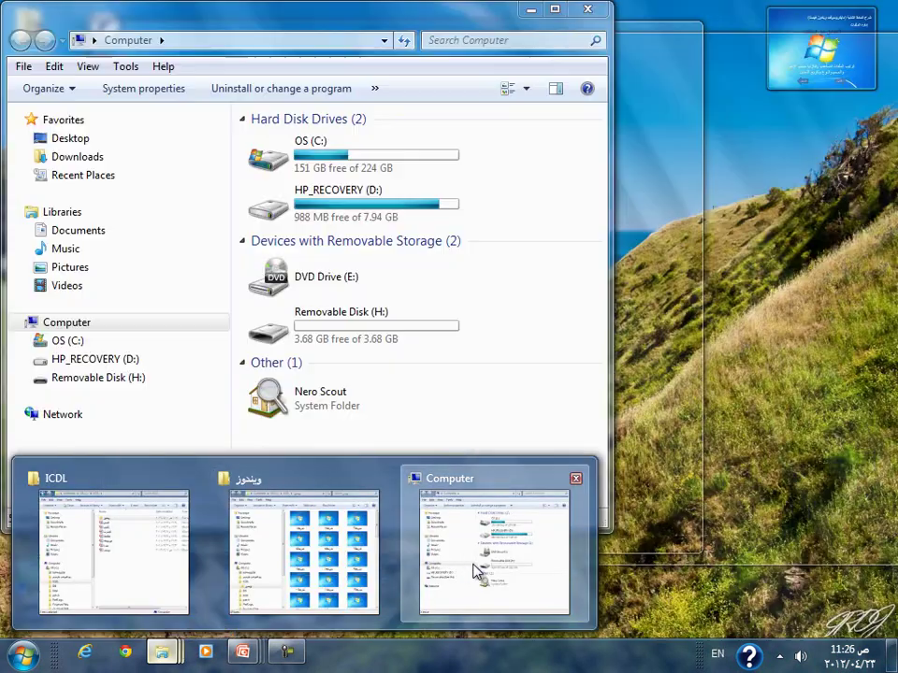
click(477, 571)
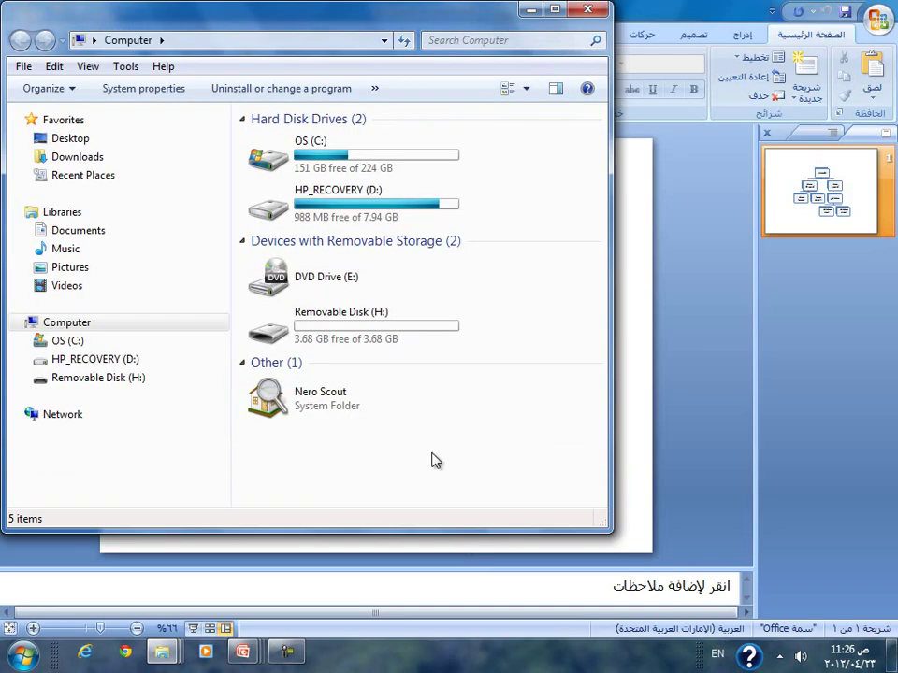
double_click(365, 159)
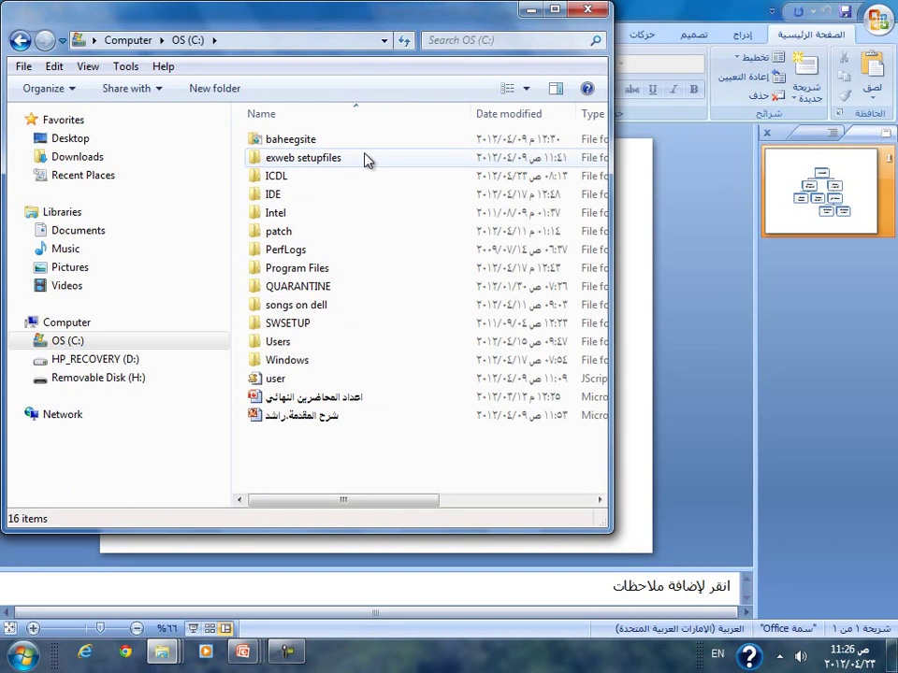
- Check the folder diagram in the مجلدات presentation and return to the OS (C:) window
click(742, 253)
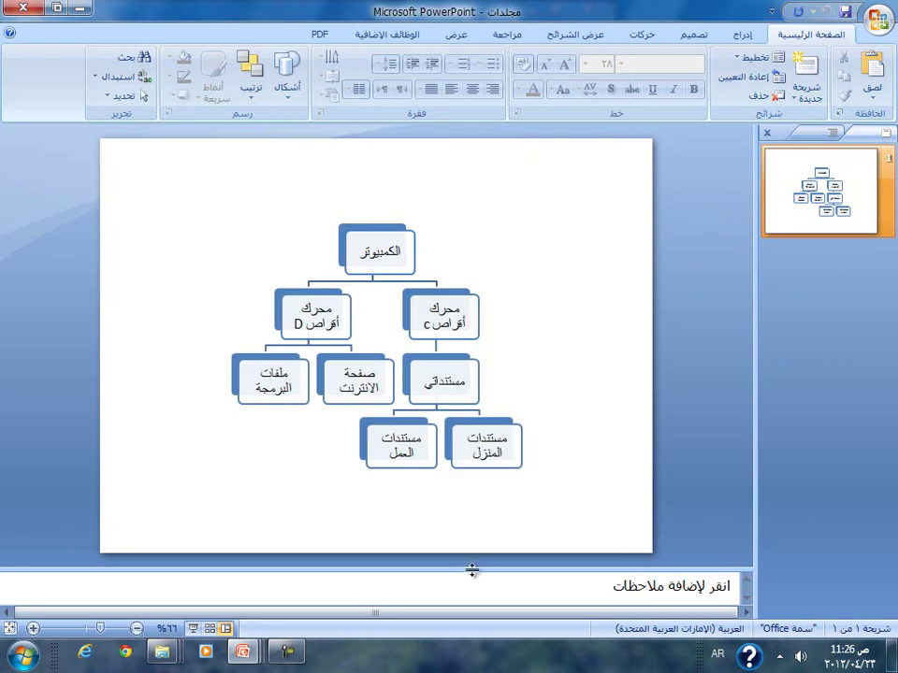
click(164, 657)
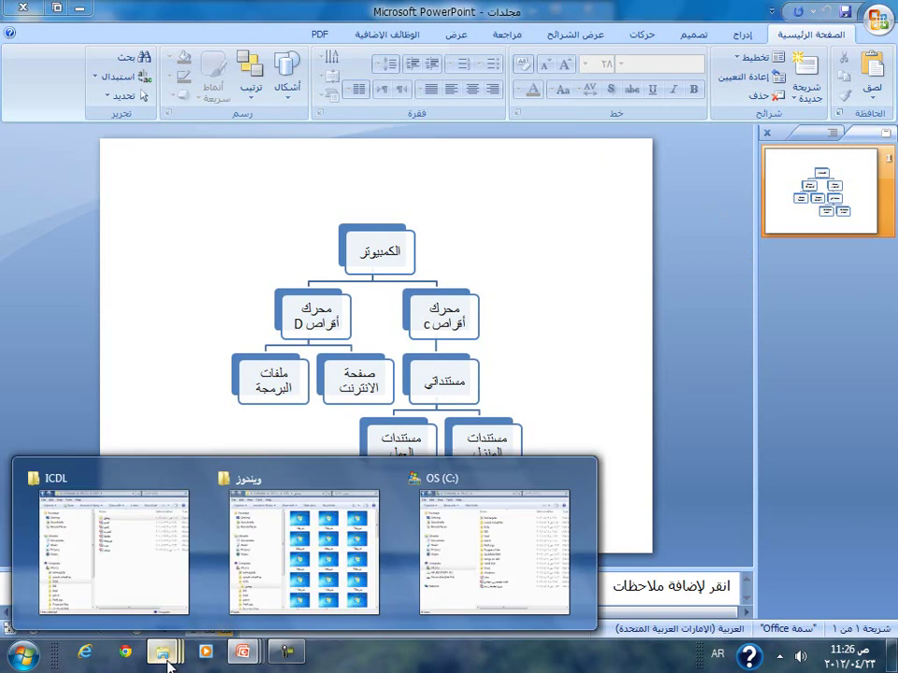
click(449, 604)
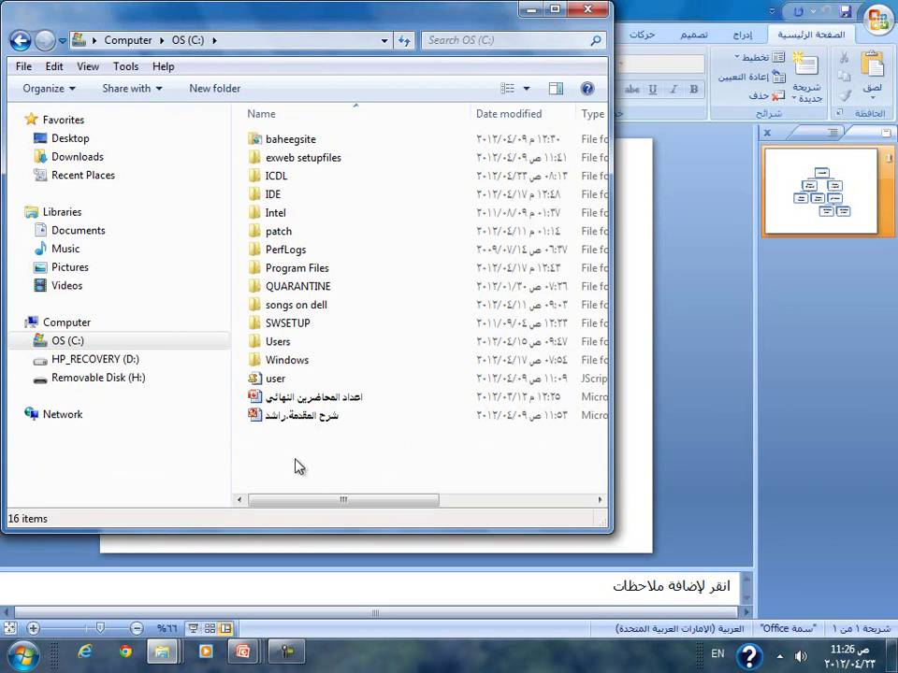
- Create a new folder in drive OS (C:) and name it مستنداتي, using the Arabic keyboard layout
right_click(380, 340)
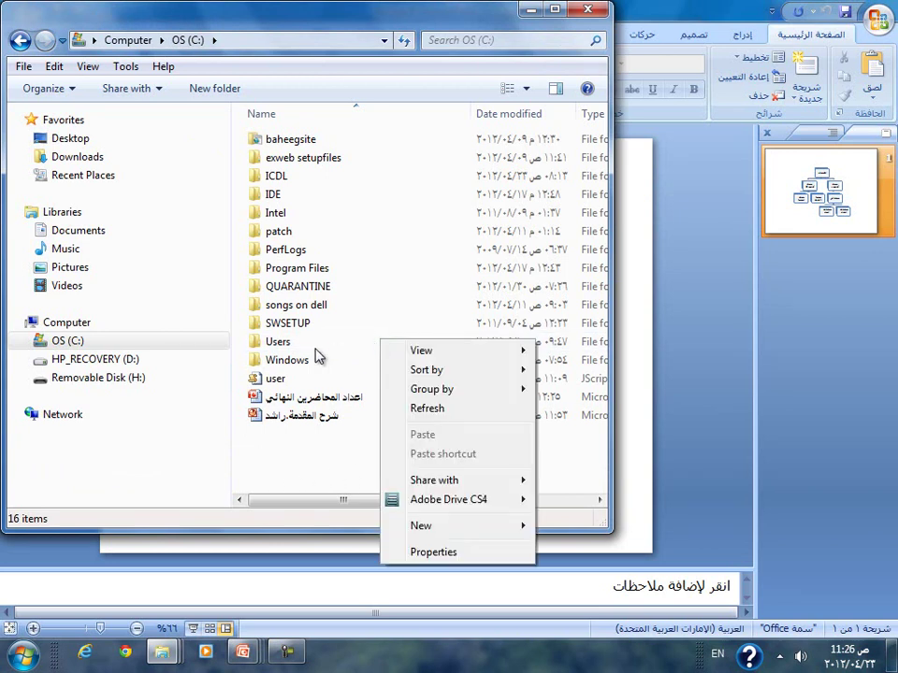
click(340, 466)
right_click(338, 467)
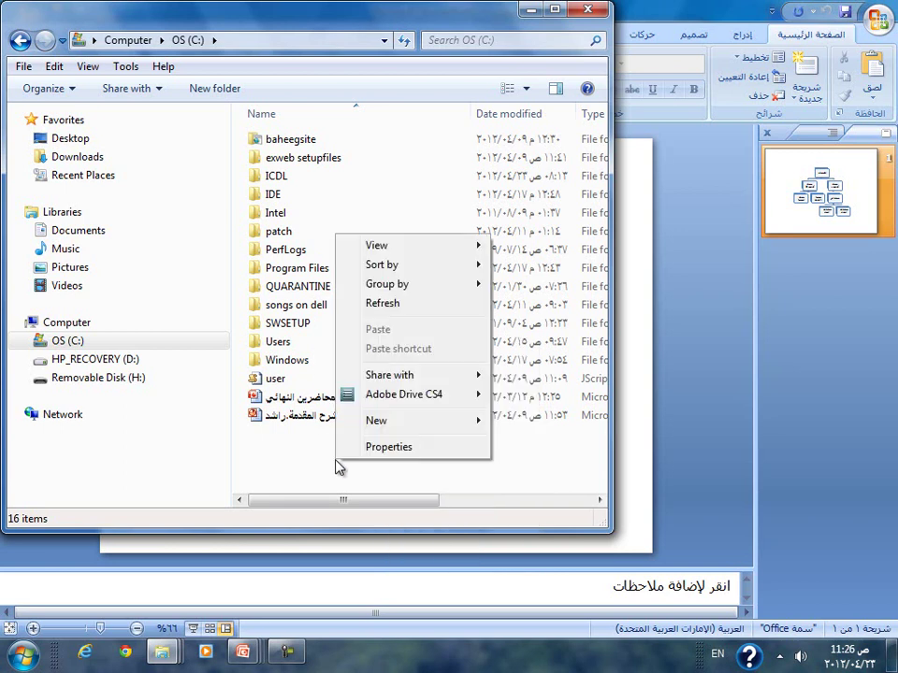
mouse_move(374, 431)
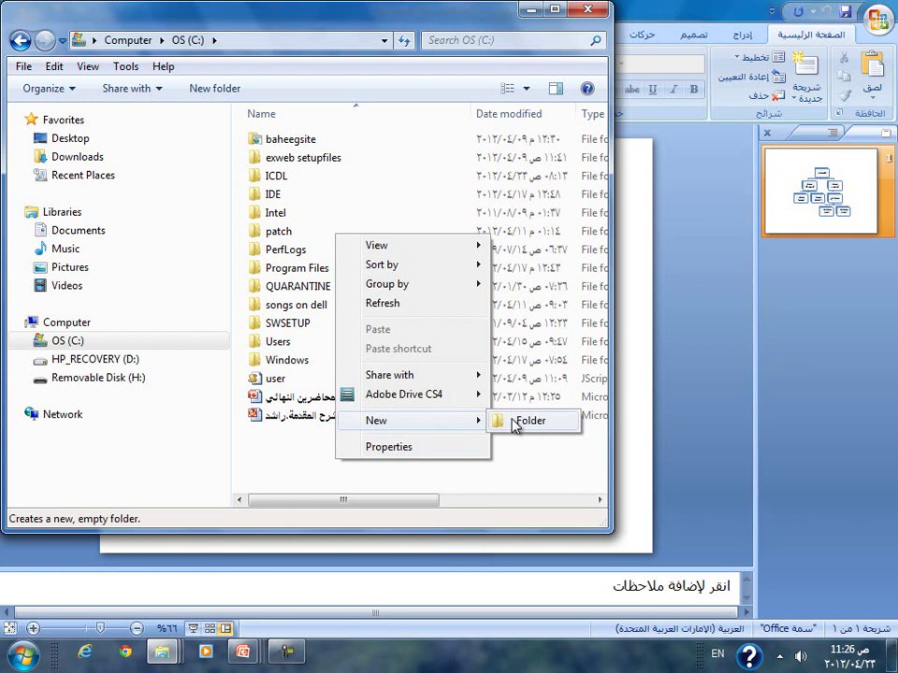
click(514, 422)
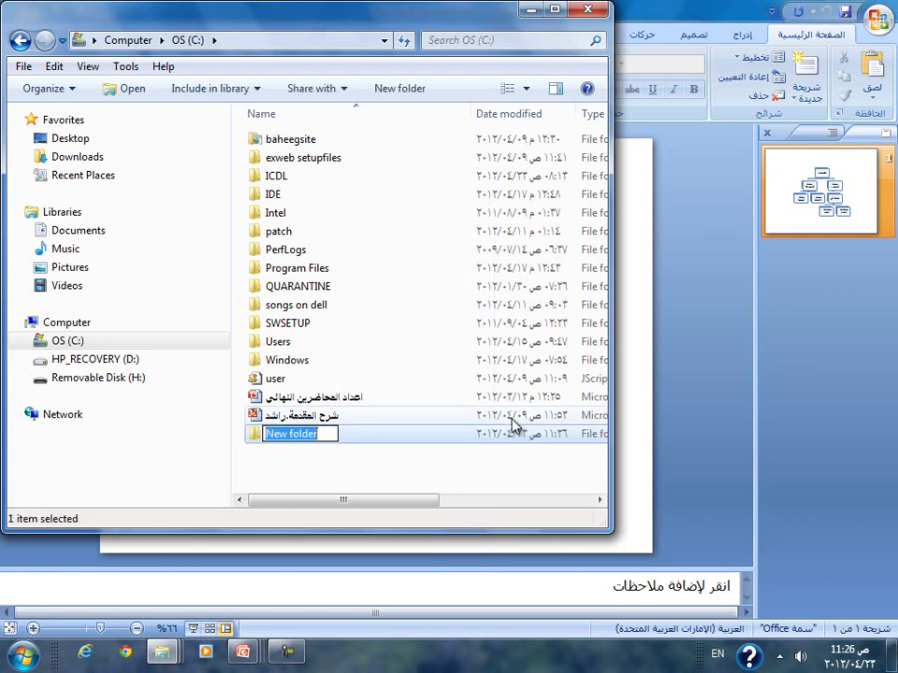
key(alt+shift)
text(ط)
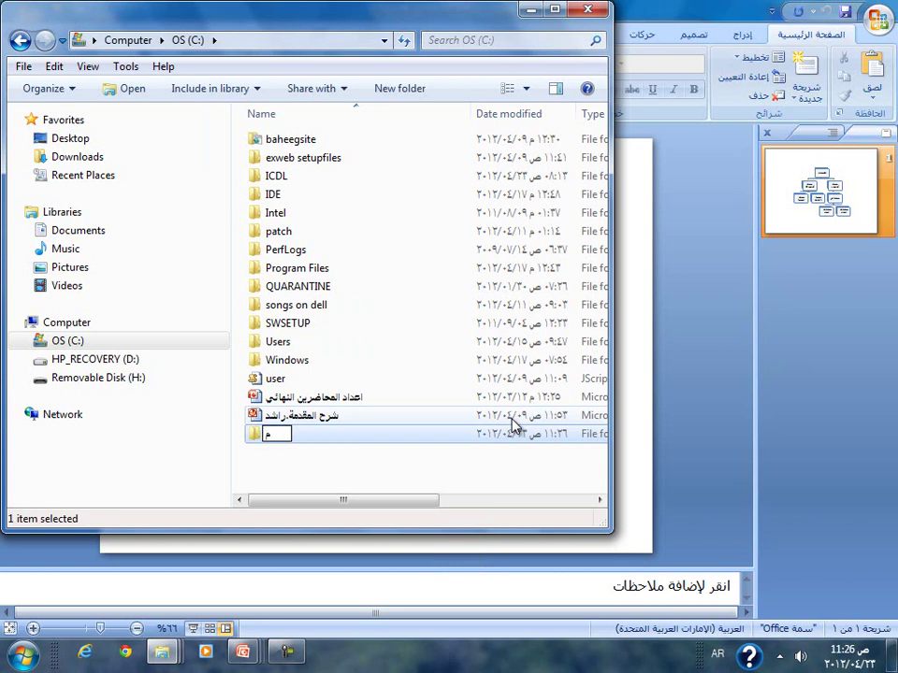
text(ستنداتي)
key(Return)
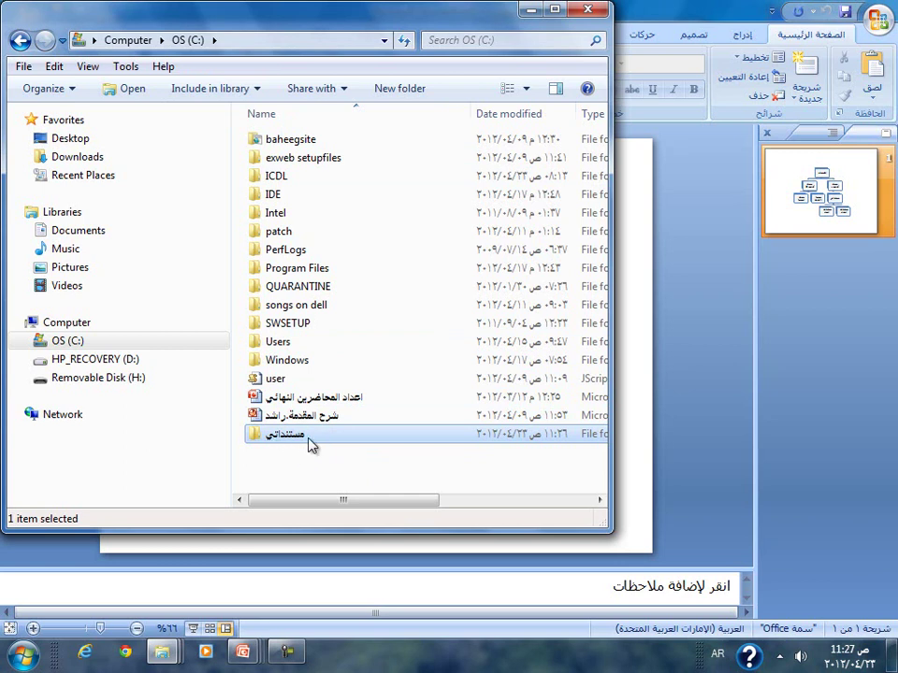
- Expand drive OS (C:) in the folder tree and locate the مستنداتي folder there and in the file list
click(148, 345)
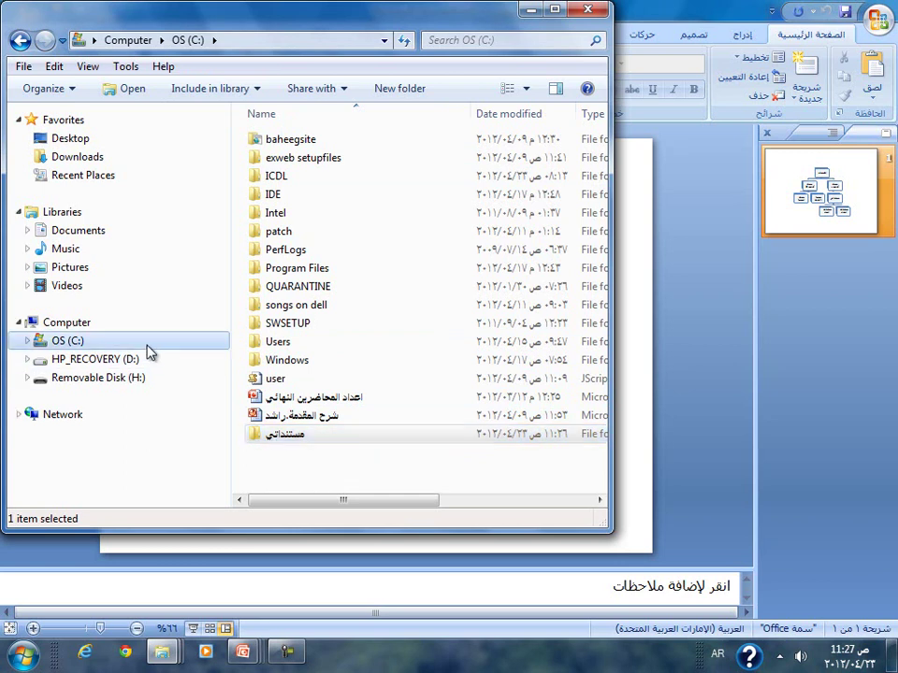
click(147, 352)
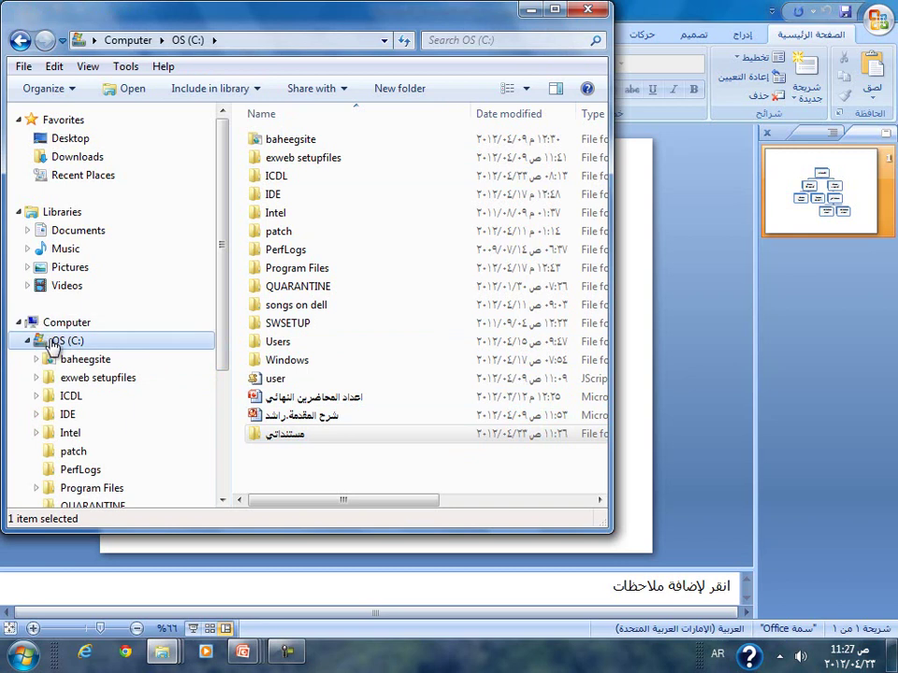
click(224, 502)
click(223, 501)
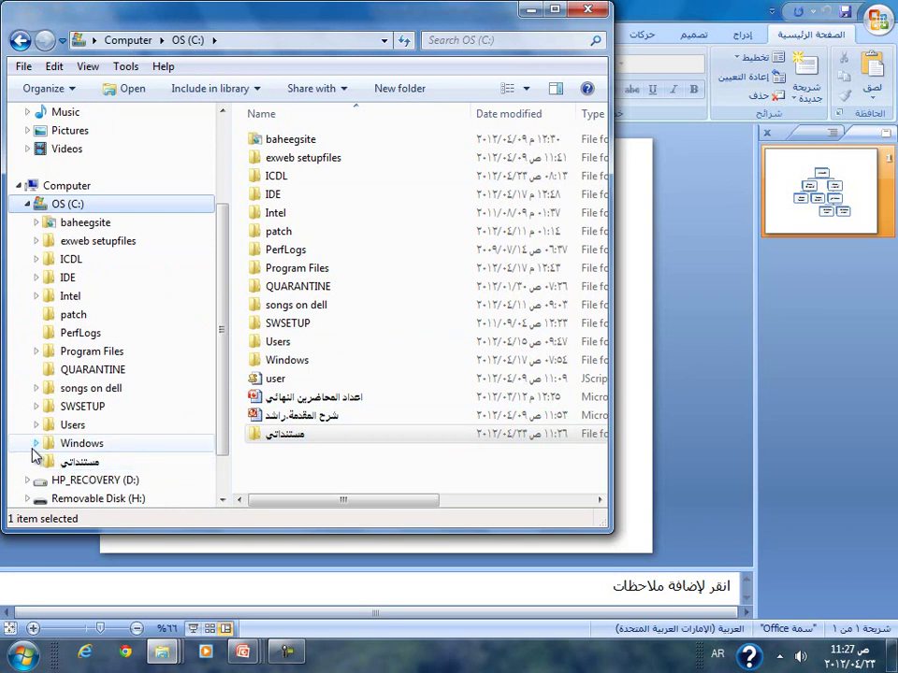
mouse_move(33, 457)
mouse_down()
mouse_move(105, 451)
mouse_move(100, 468)
mouse_move(37, 468)
mouse_up()
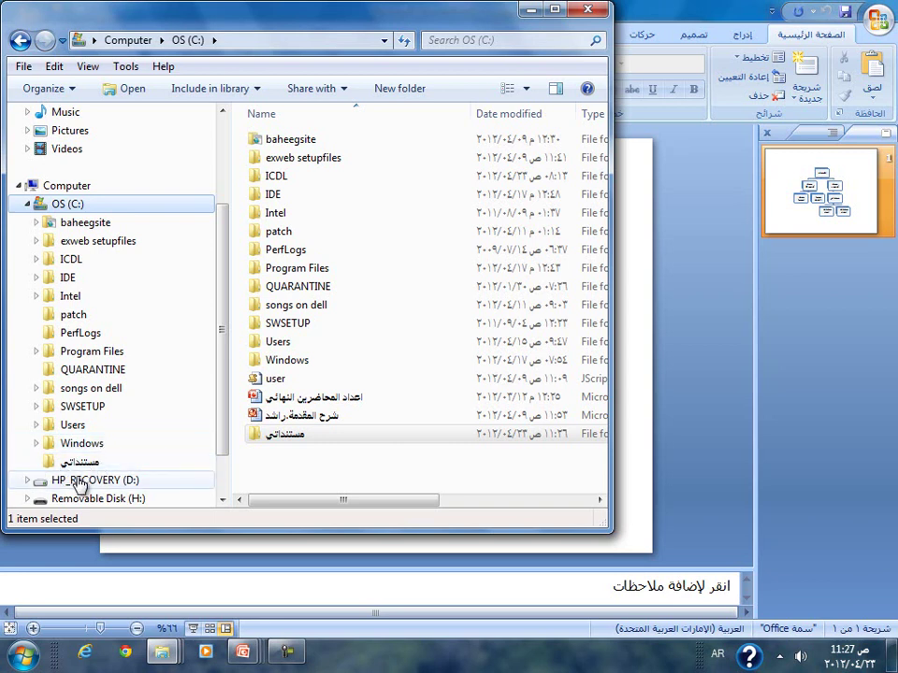
click(296, 440)
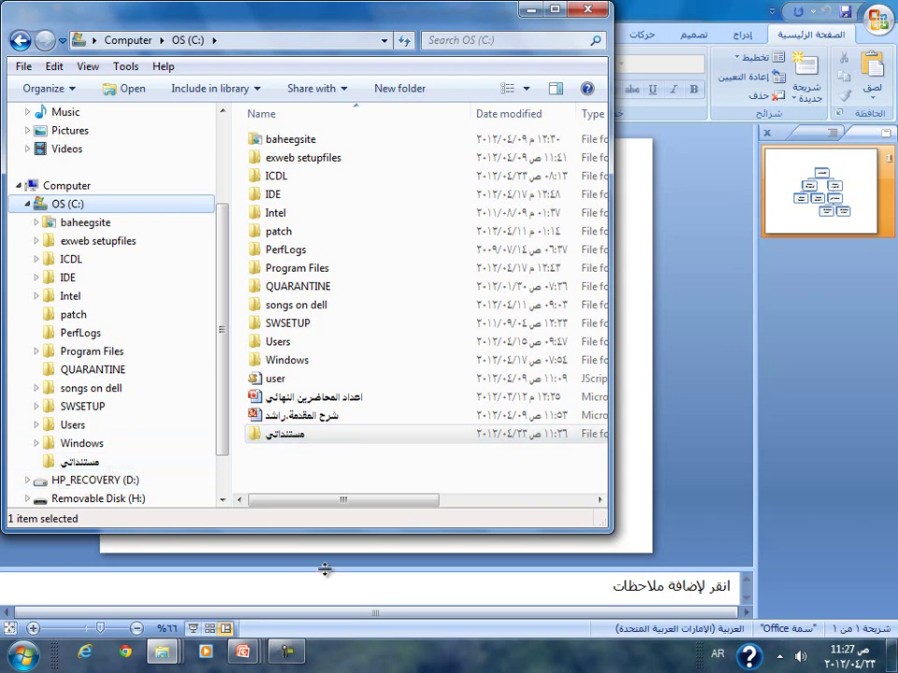
- Review the folder diagram in the مجلدات presentation again and switch back to the OS (C:) window
mouse_move(245, 655)
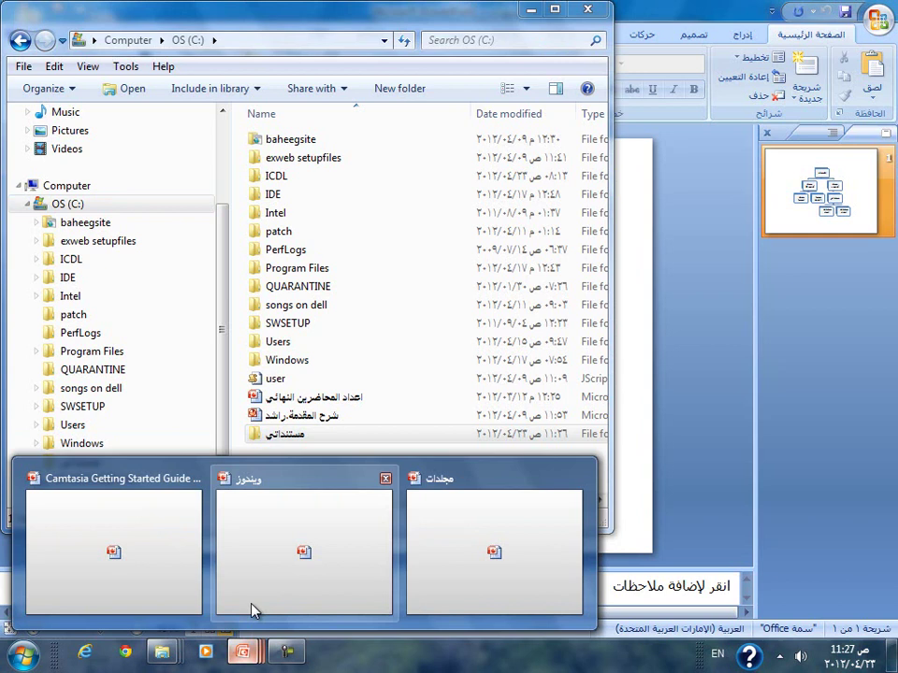
click(437, 561)
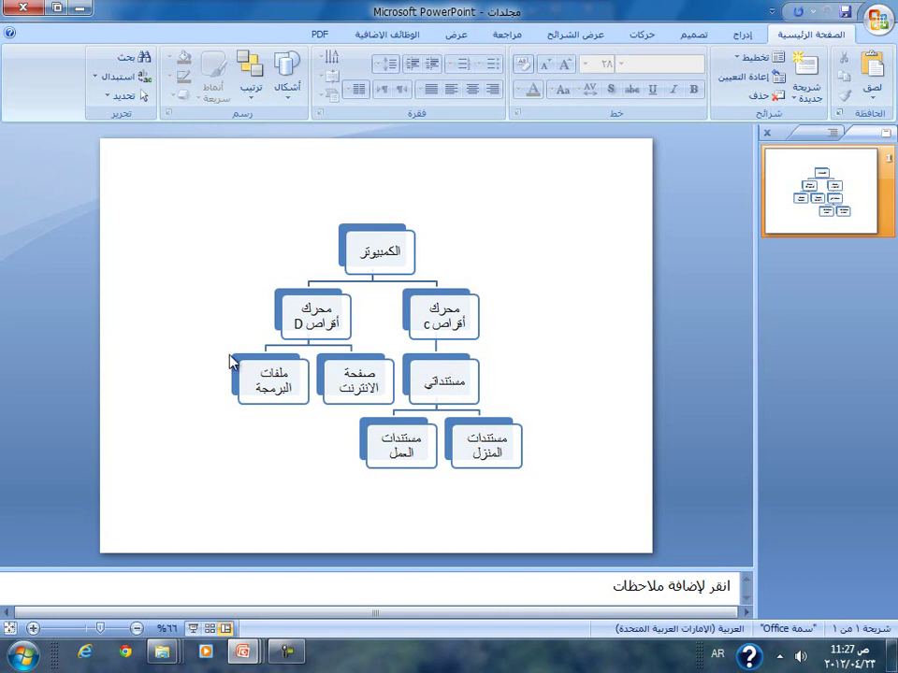
mouse_move(169, 655)
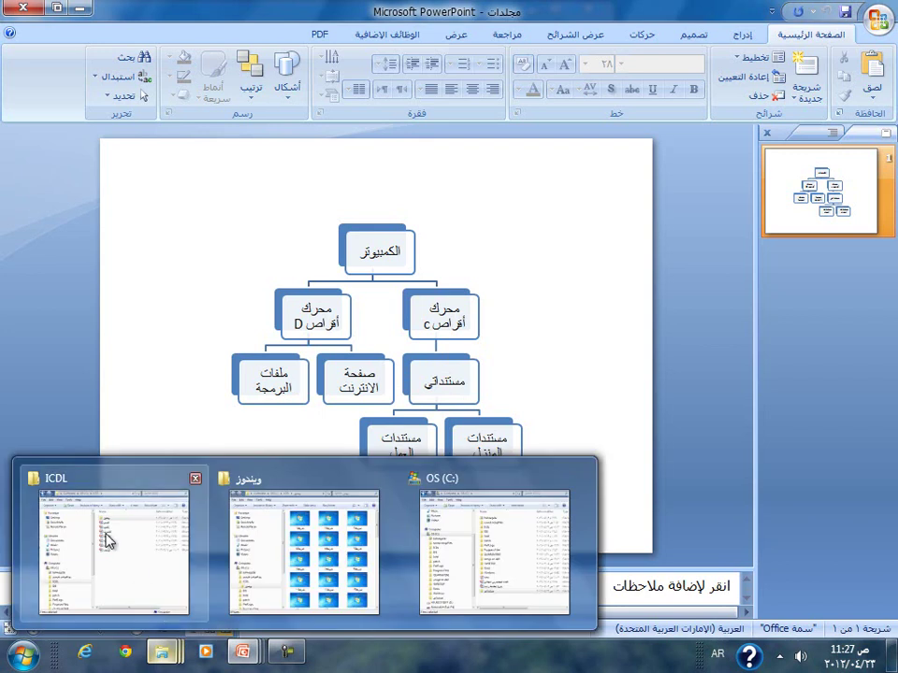
mouse_move(86, 524)
mouse_move(251, 523)
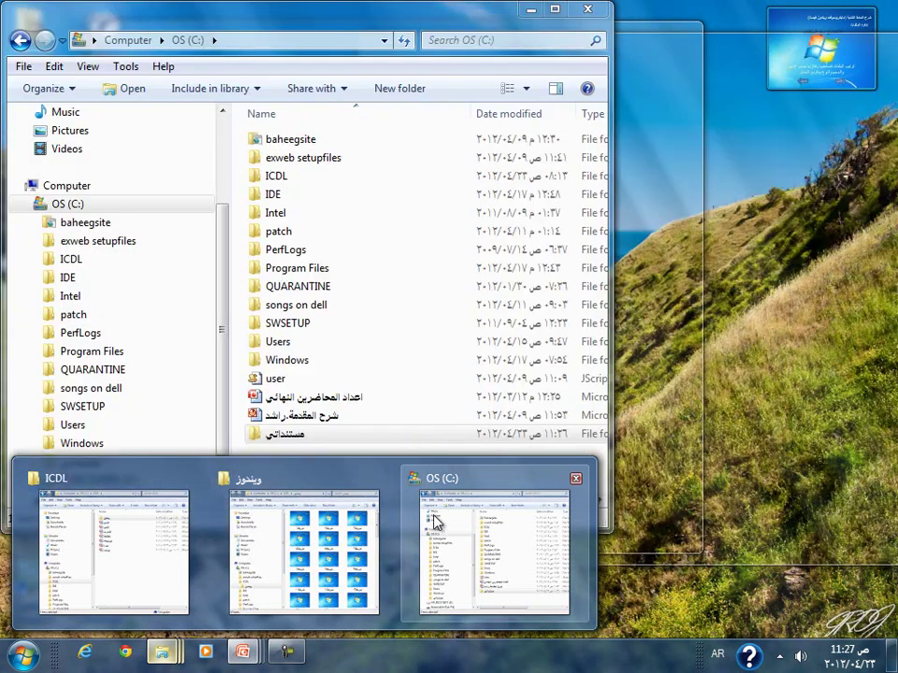
click(435, 524)
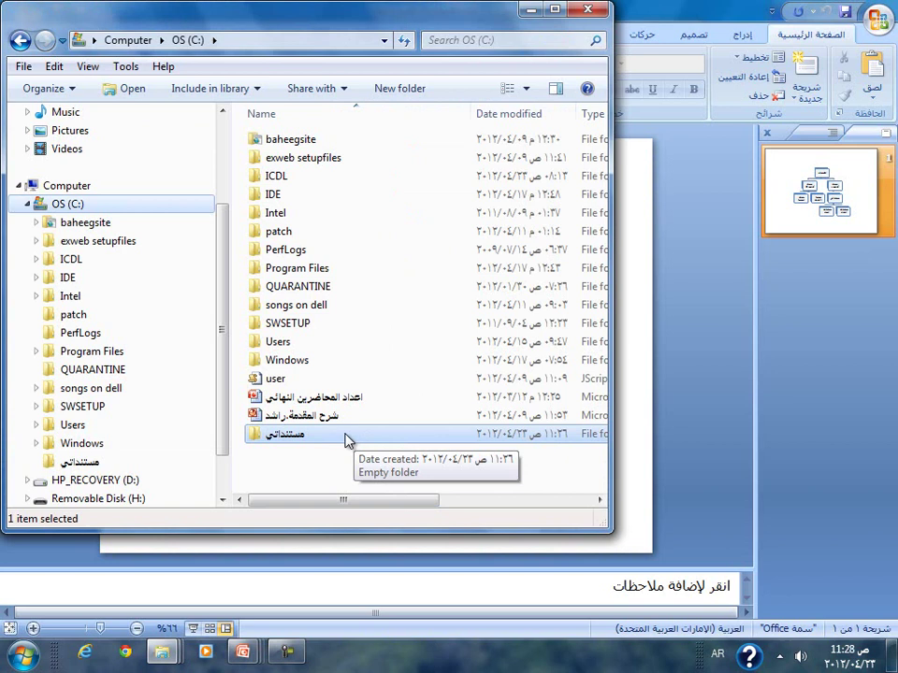
- Open the مستنداتي folder on drive OS (C:) and create a new folder inside it
double_click(285, 434)
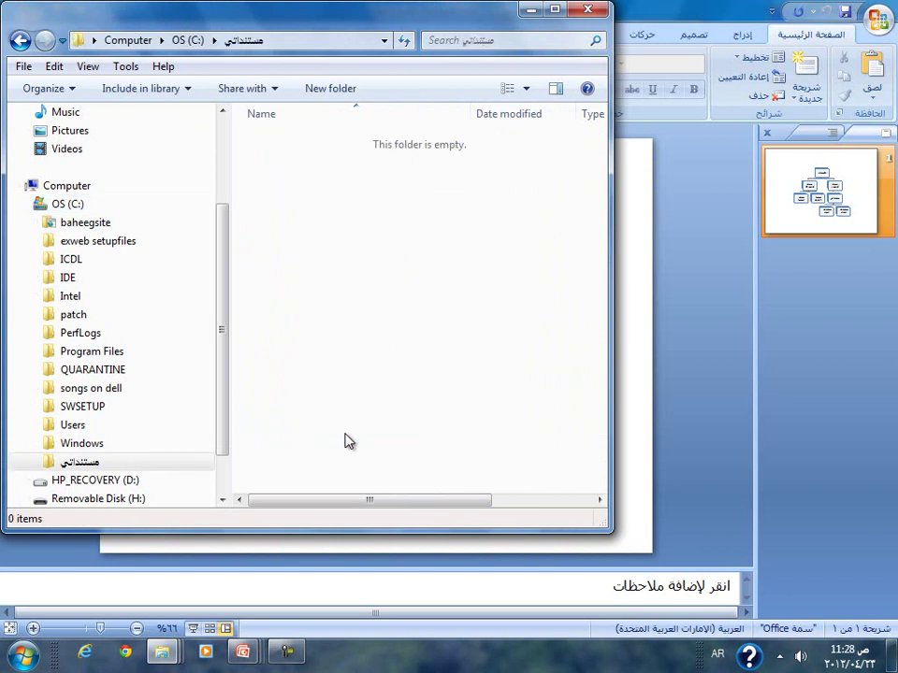
right_click(467, 192)
mouse_move(551, 429)
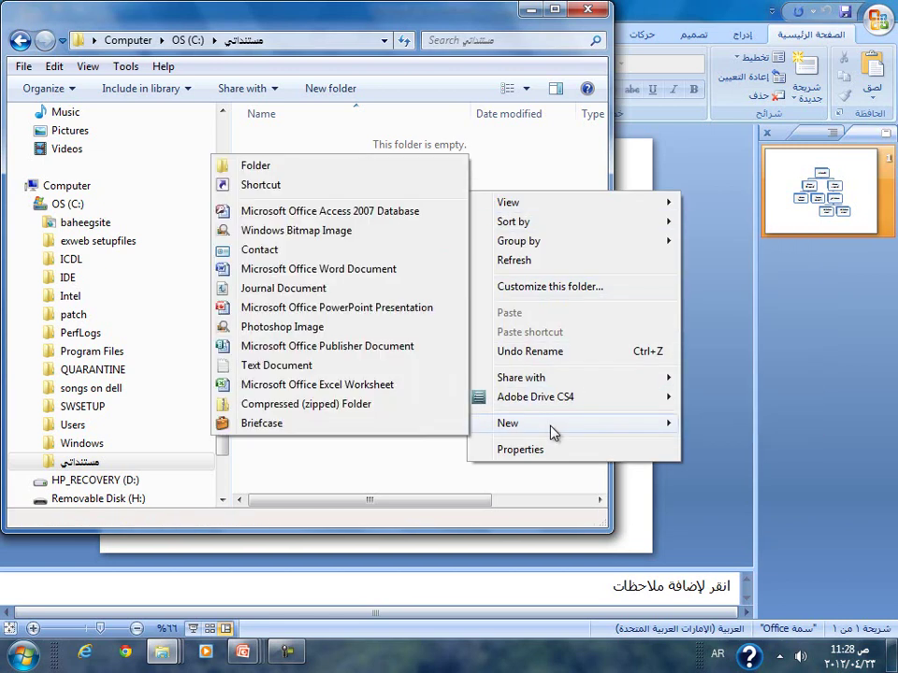
click(288, 170)
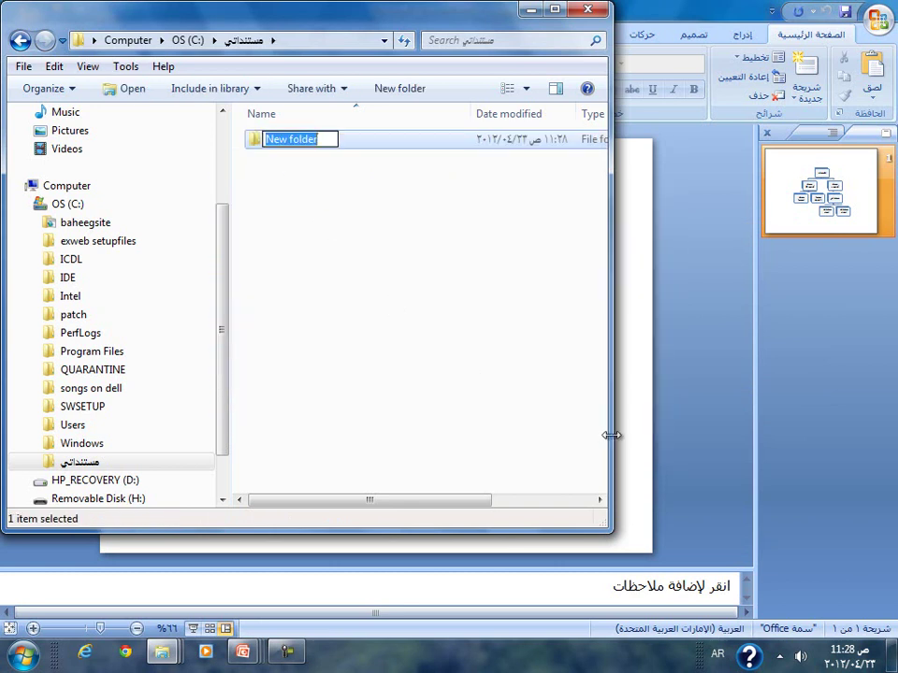
- Name the new folder مستندات العمل, using the Arabic keyboard layout
key(alt+shift)
key(BackSpace)
text(ls)
key(BackSpace)
key(BackSpace)
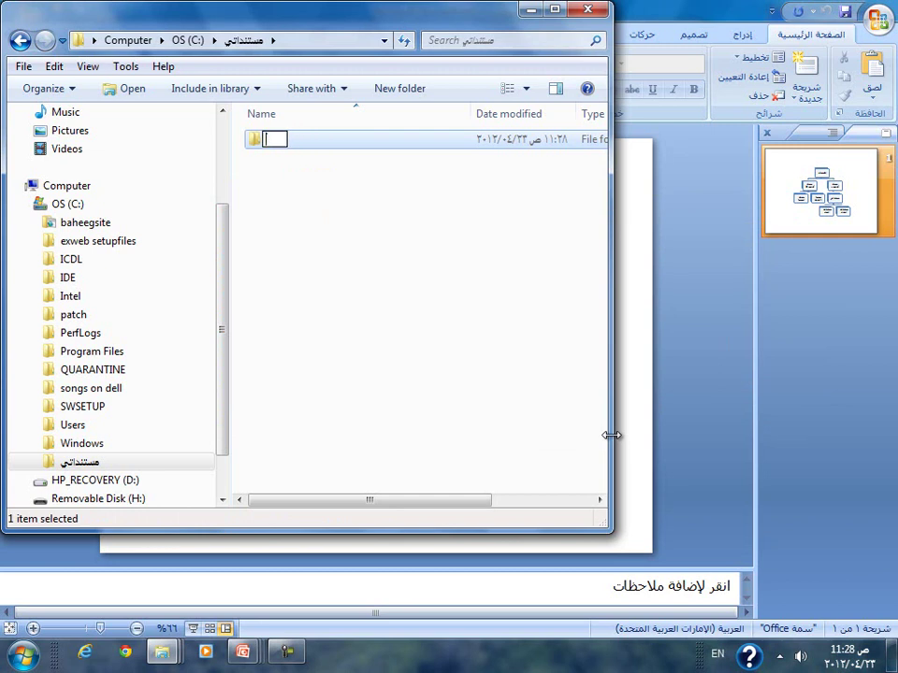
key(alt+shift)
text(مست)
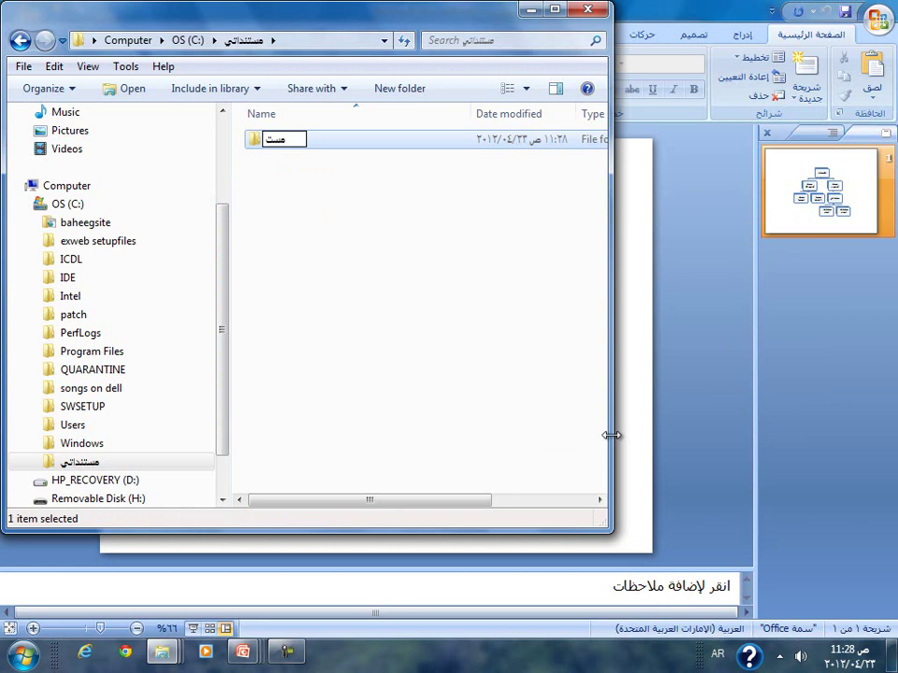
text(ندات الخ)
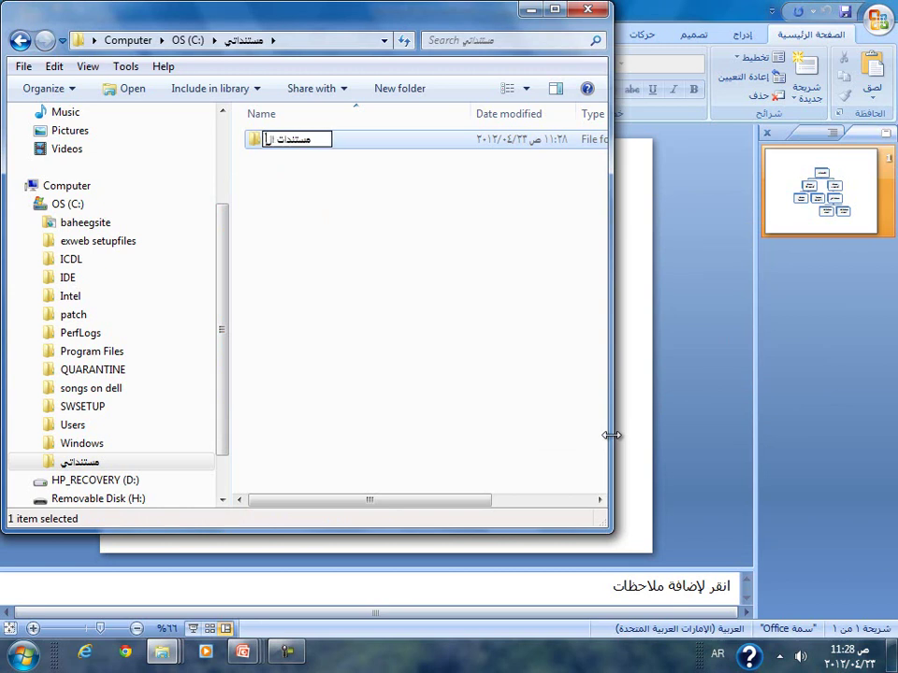
text(مل)
key(Return)
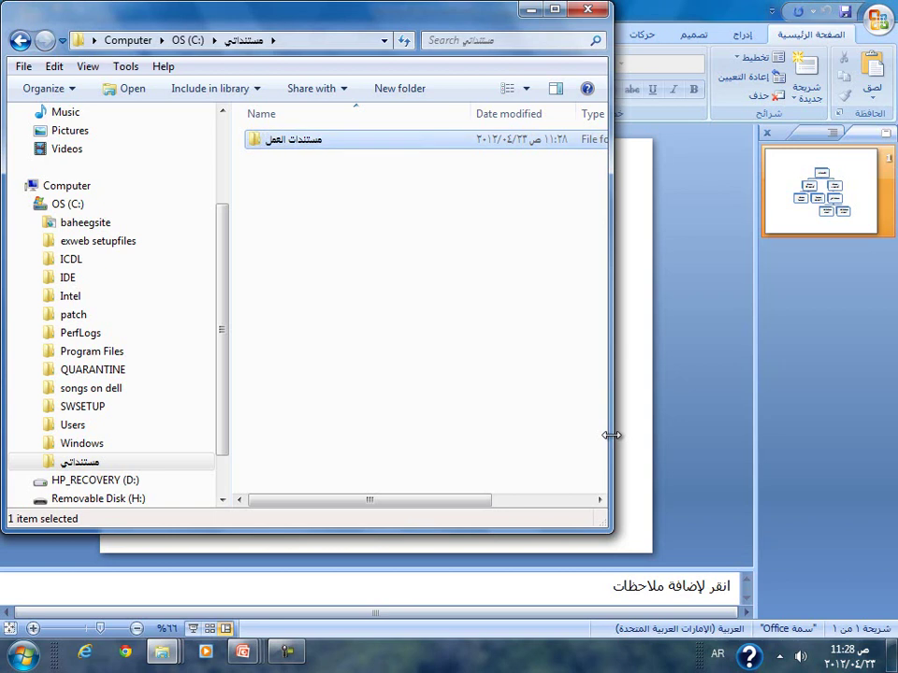
- Create a second folder inside مستنداتي and name it مستندات المنزل
right_click(371, 336)
mouse_move(454, 570)
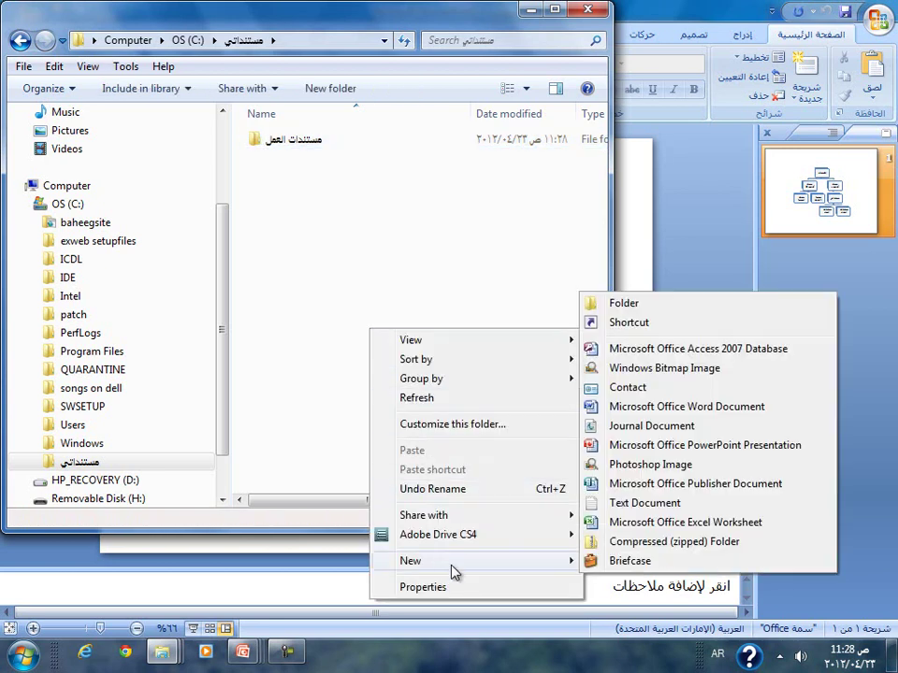
mouse_move(565, 542)
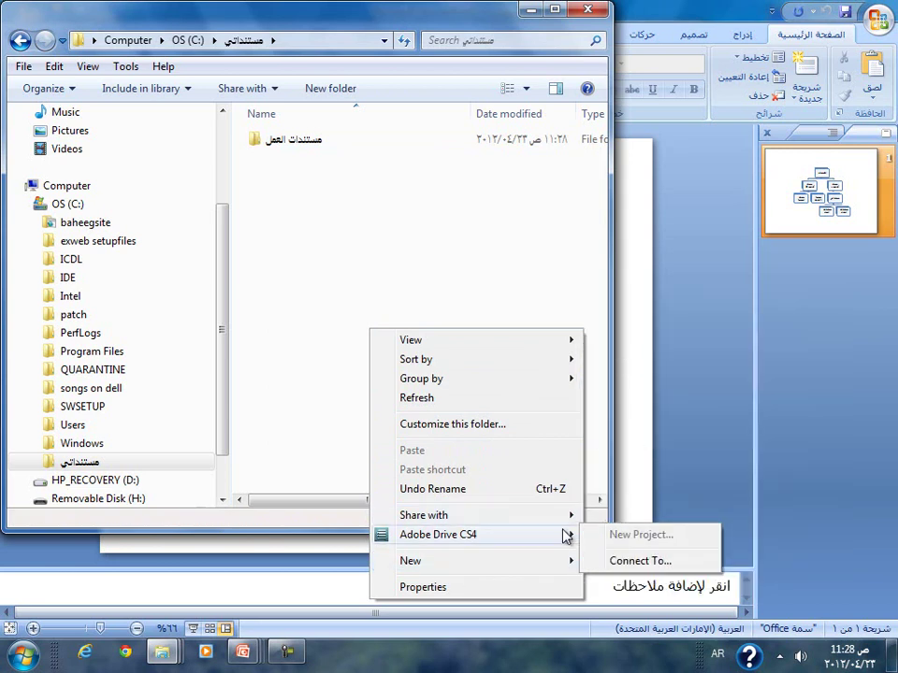
mouse_move(567, 563)
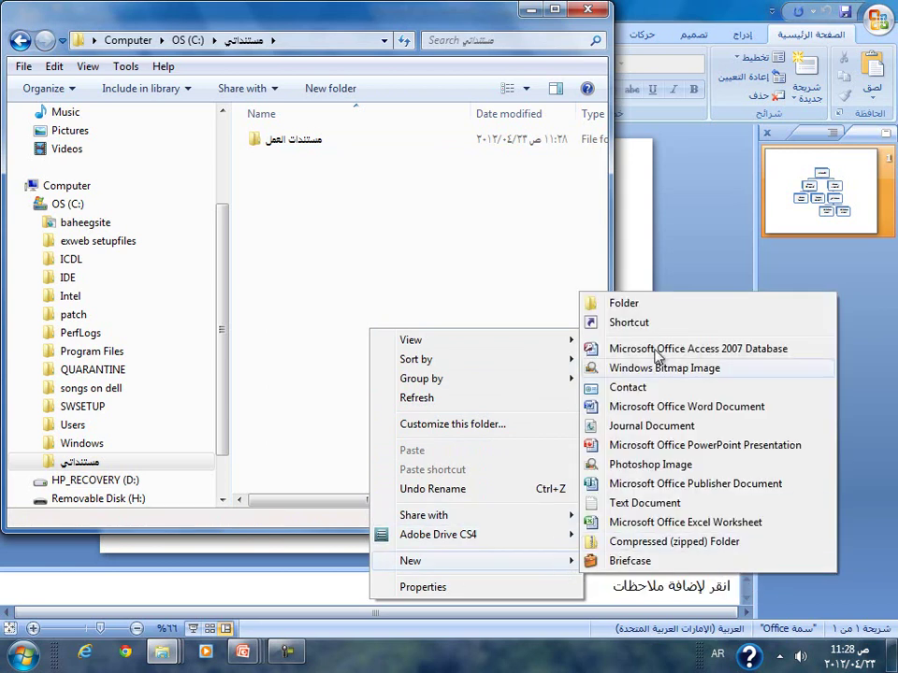
click(623, 304)
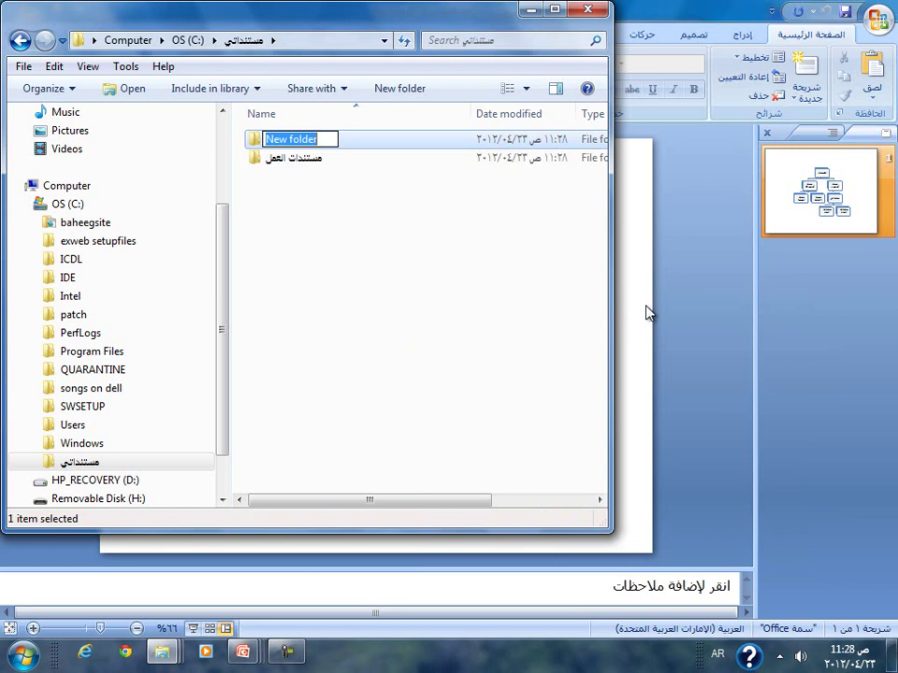
text(مستن)
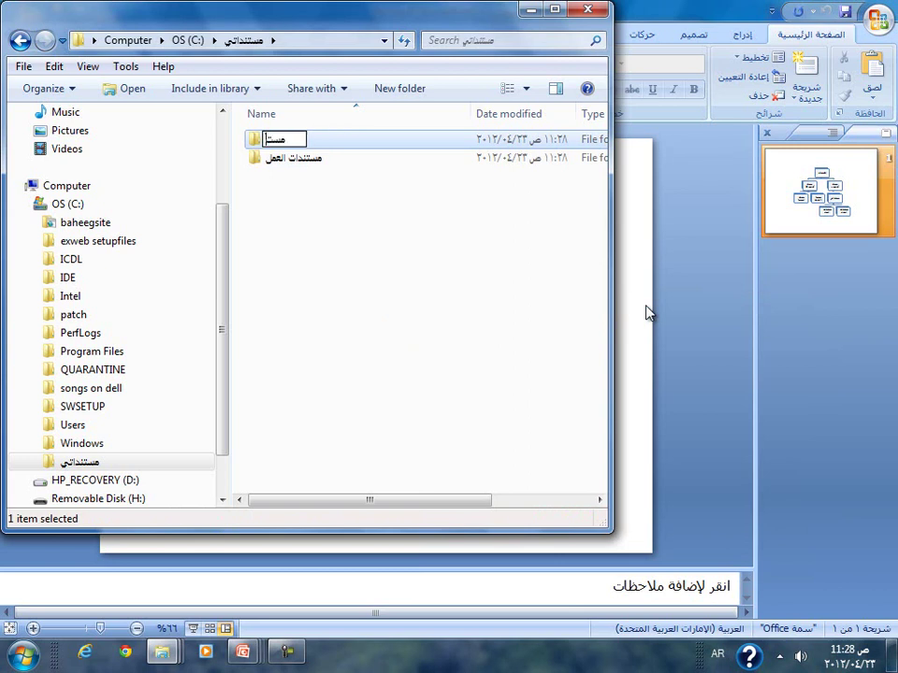
text(دات المنزل)
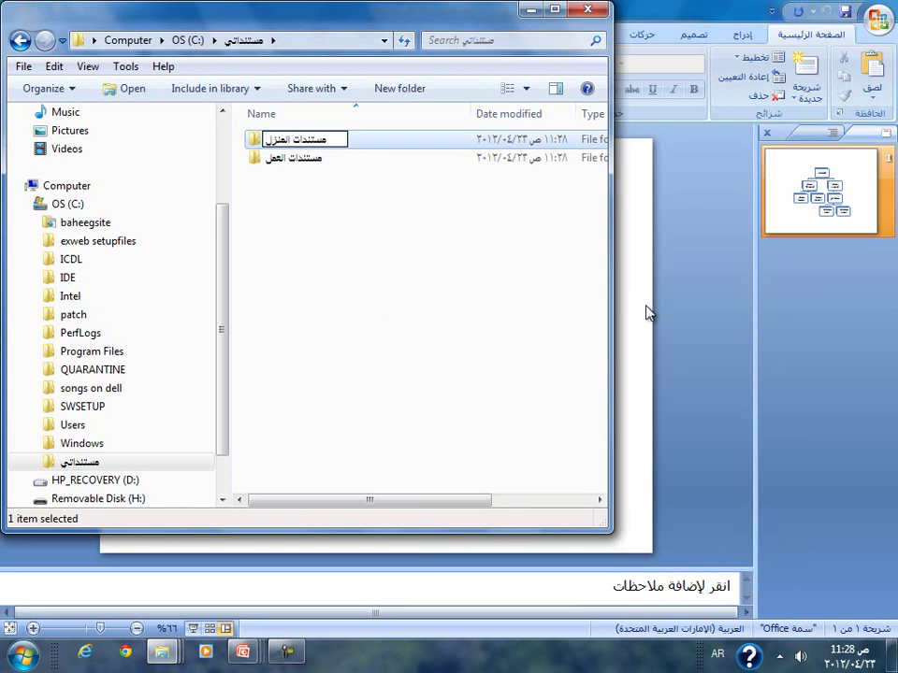
key(Return)
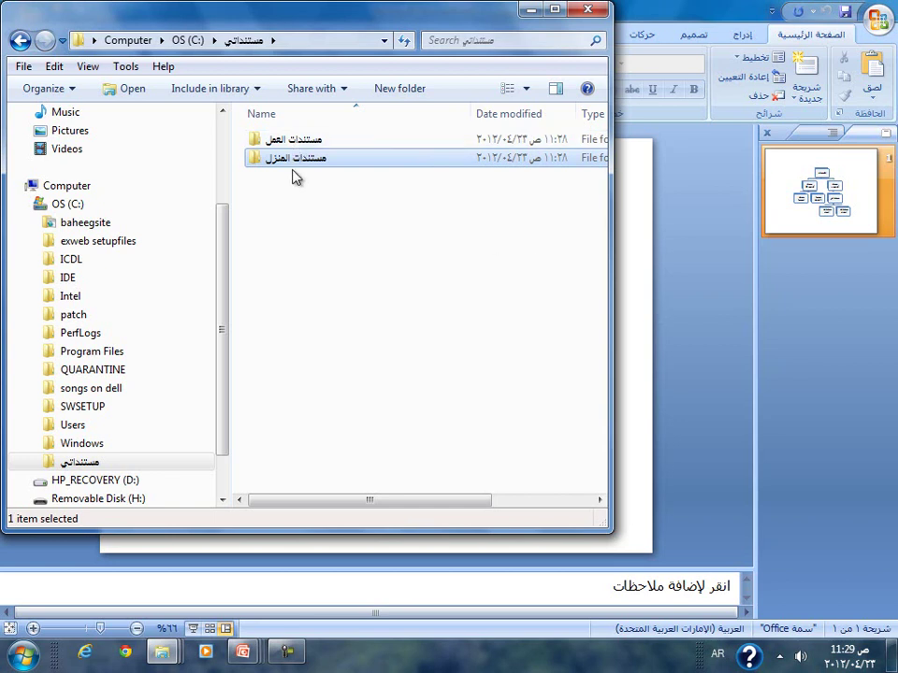
- Expand مستنداتي in the folder tree to view its subfolders, and return to the diagram in the مجلدات presentation
click(37, 462)
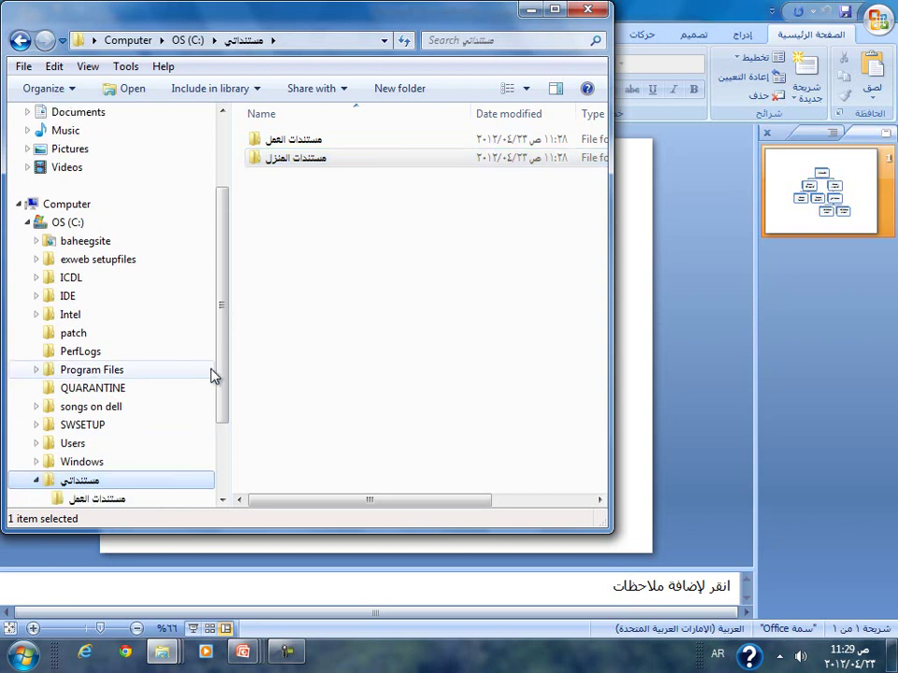
drag(221, 363, 223, 384)
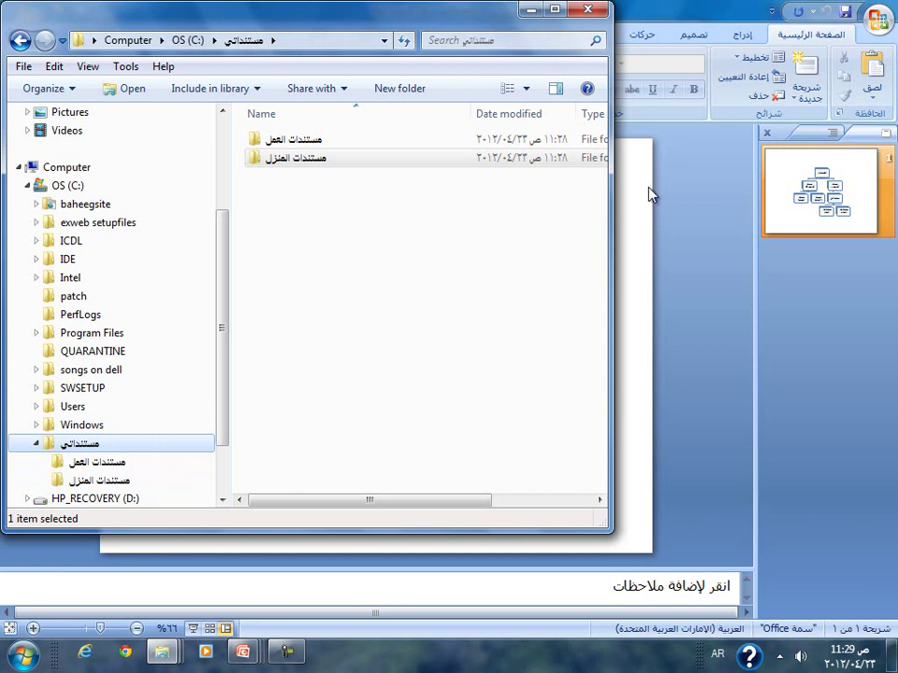
click(530, 9)
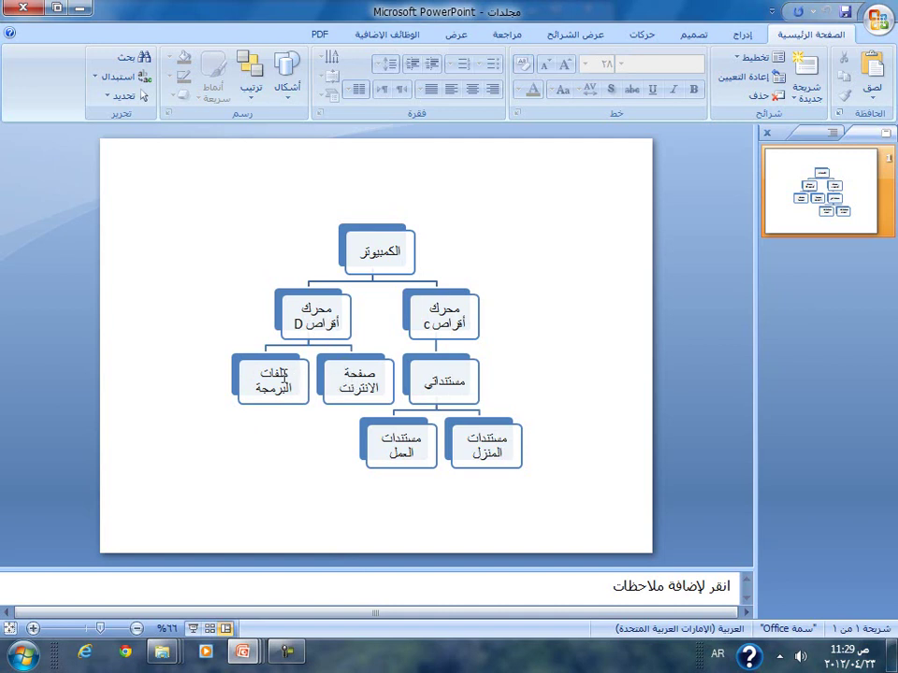
- Look over the open Explorer windows and open a new Computer window
click(175, 652)
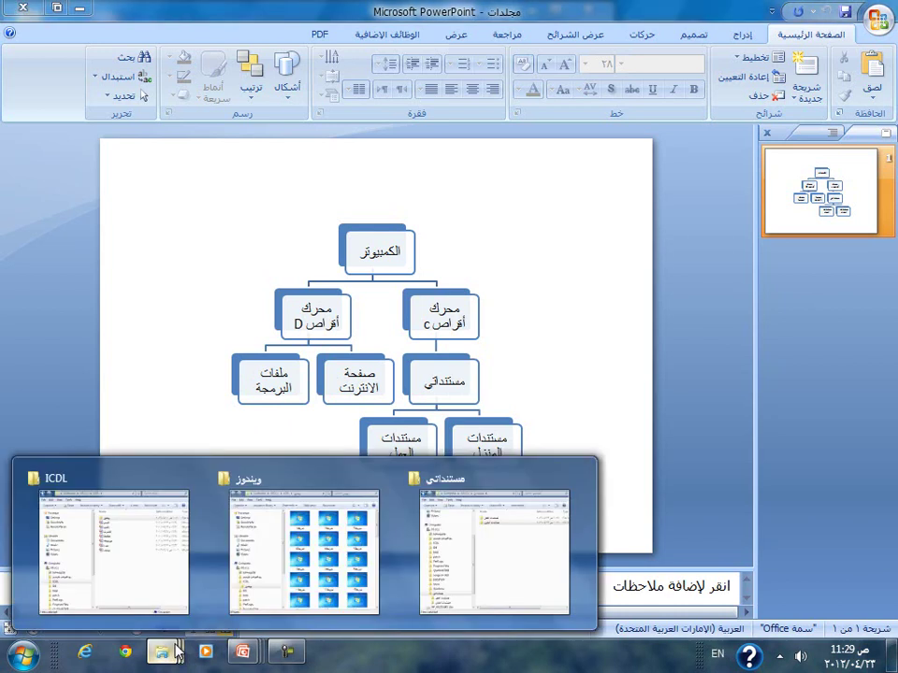
mouse_move(440, 557)
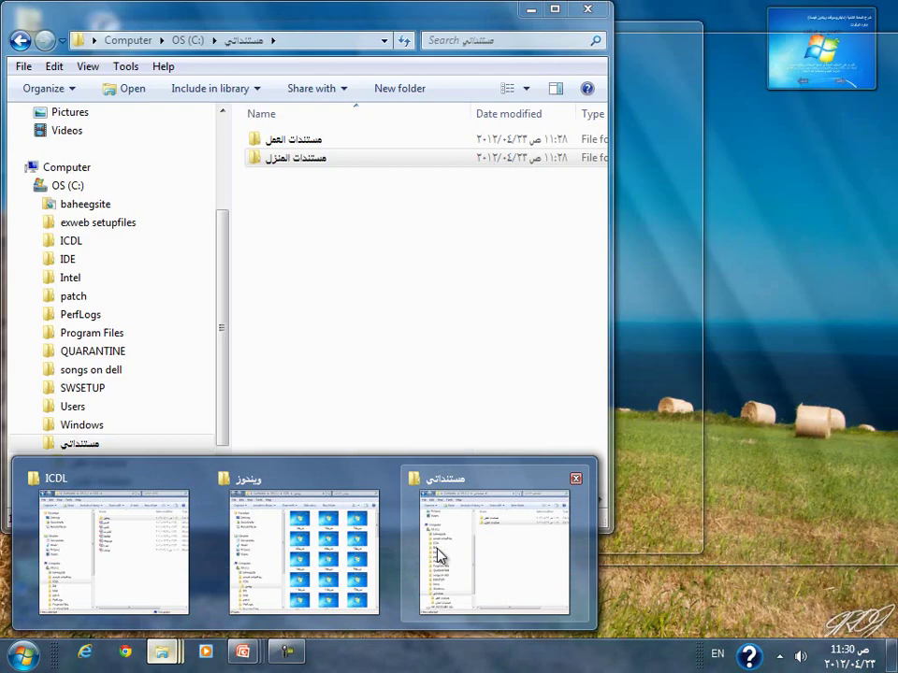
mouse_move(242, 555)
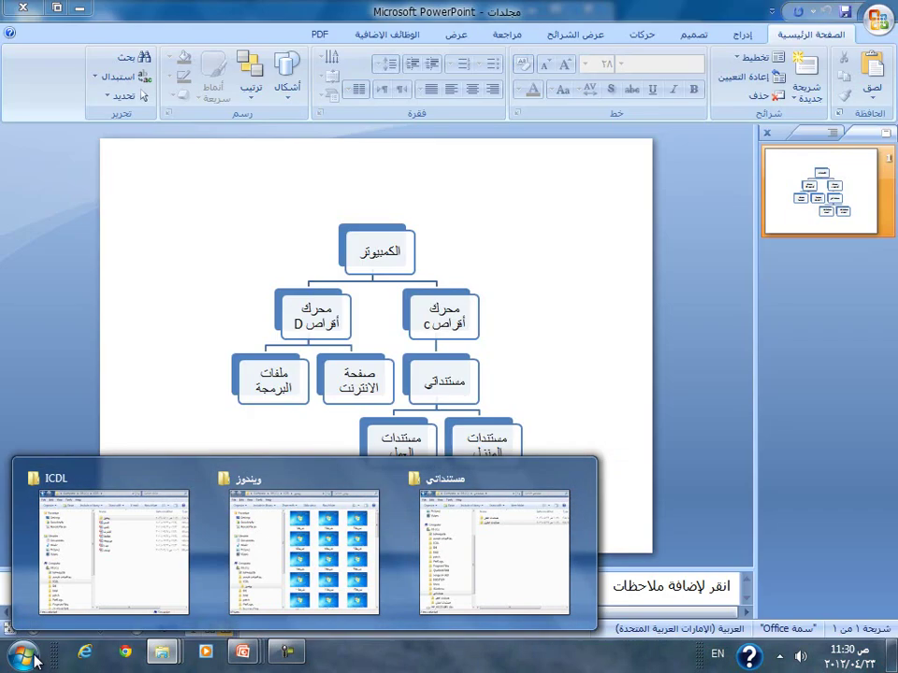
click(22, 655)
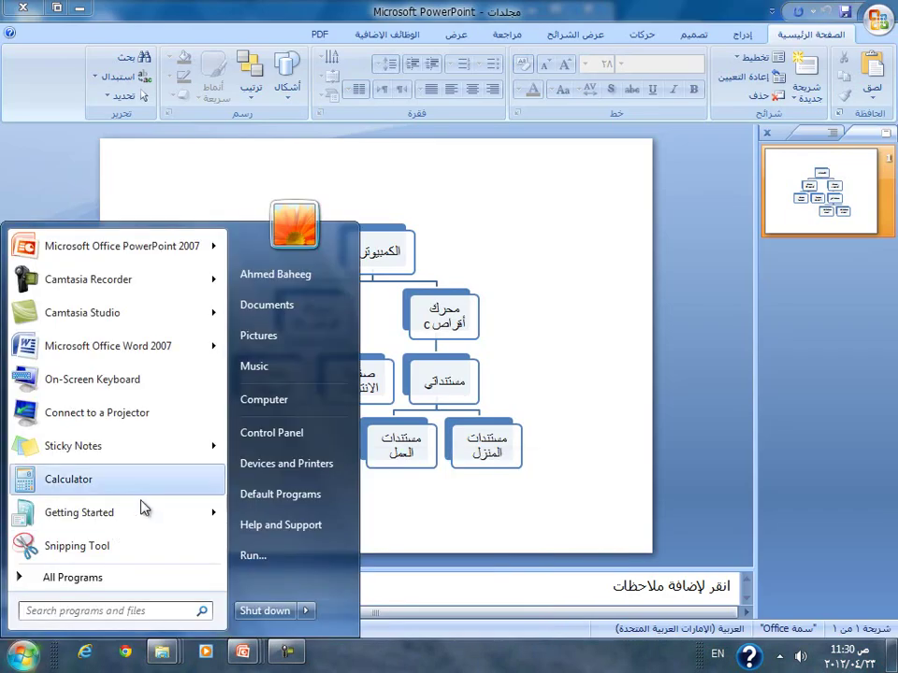
click(262, 402)
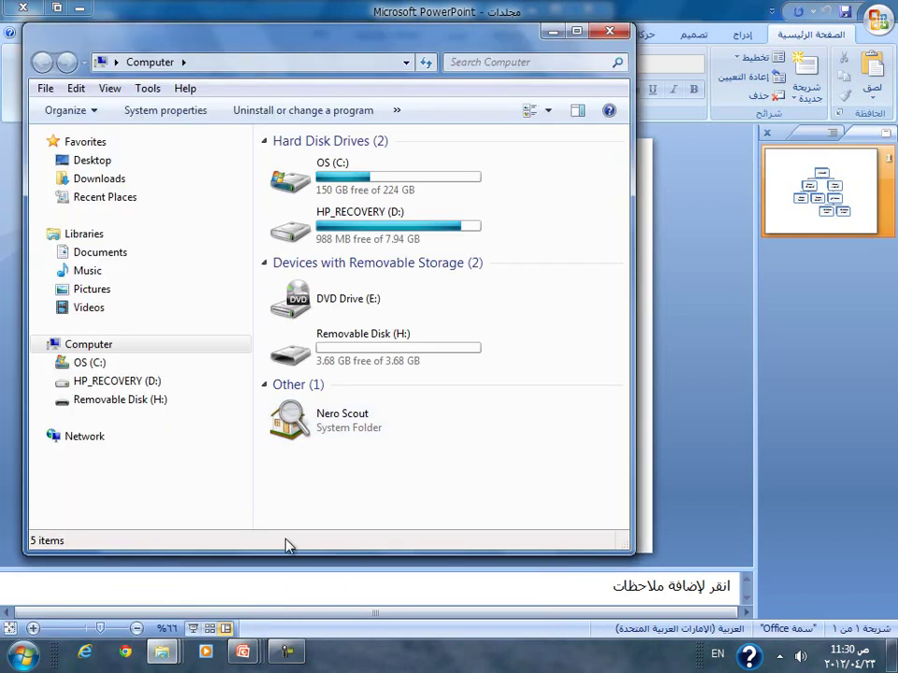
- Check the drive D branch of the diagram in the مجلدات presentation and switch back to the Computer window
click(732, 417)
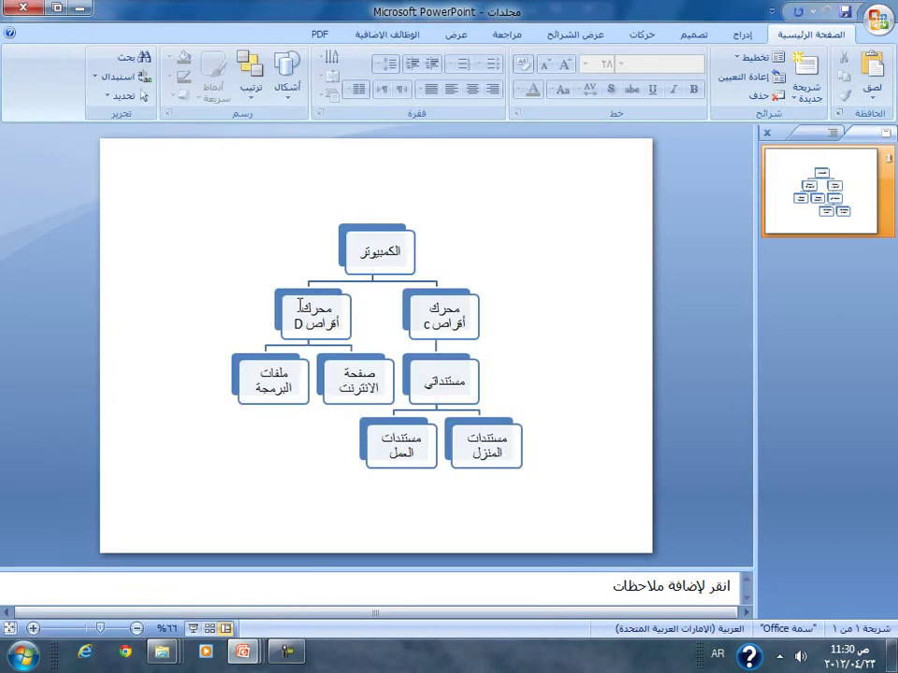
mouse_move(166, 665)
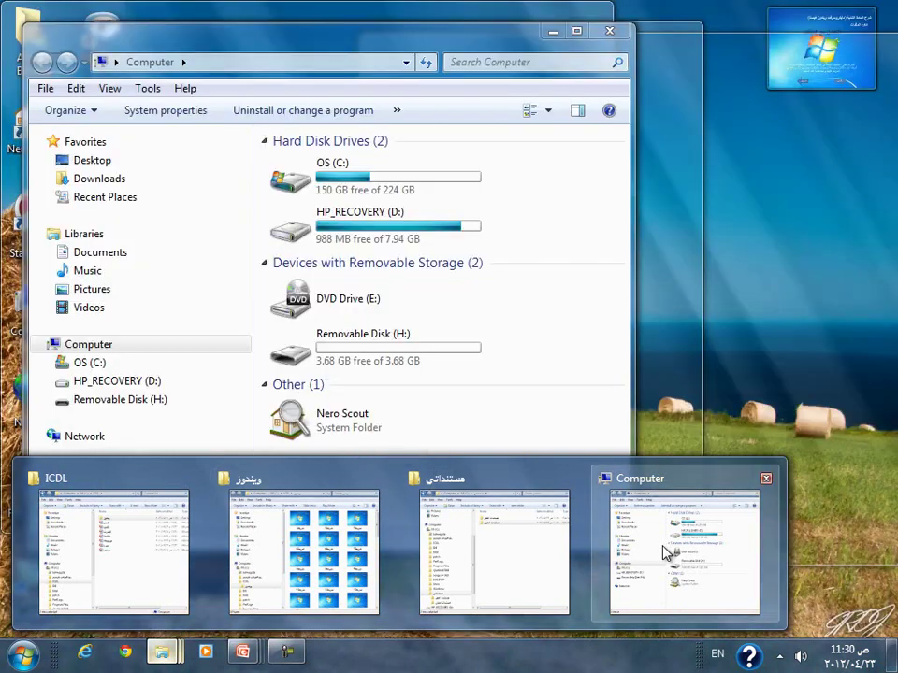
click(664, 554)
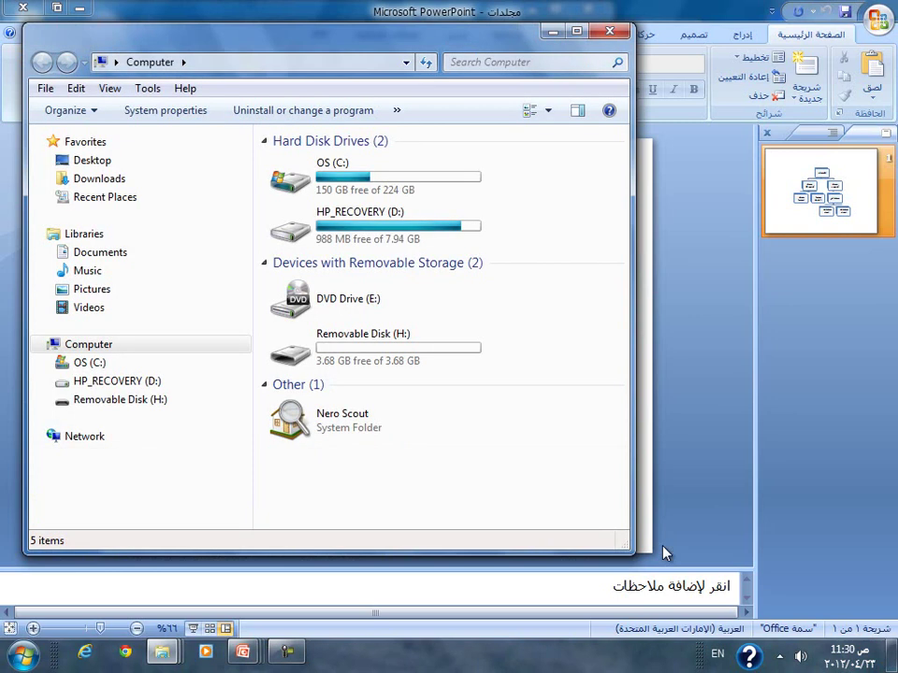
- Create a new folder in drive HP_RECOVERY (D:) and return to the folder diagram in the مجلدات presentation
double_click(431, 248)
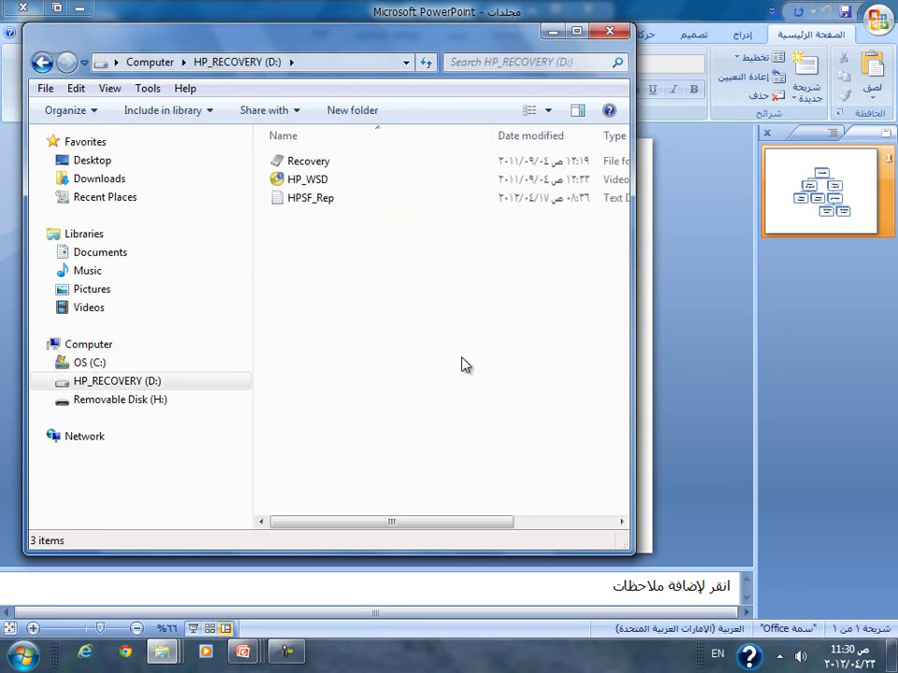
right_click(406, 336)
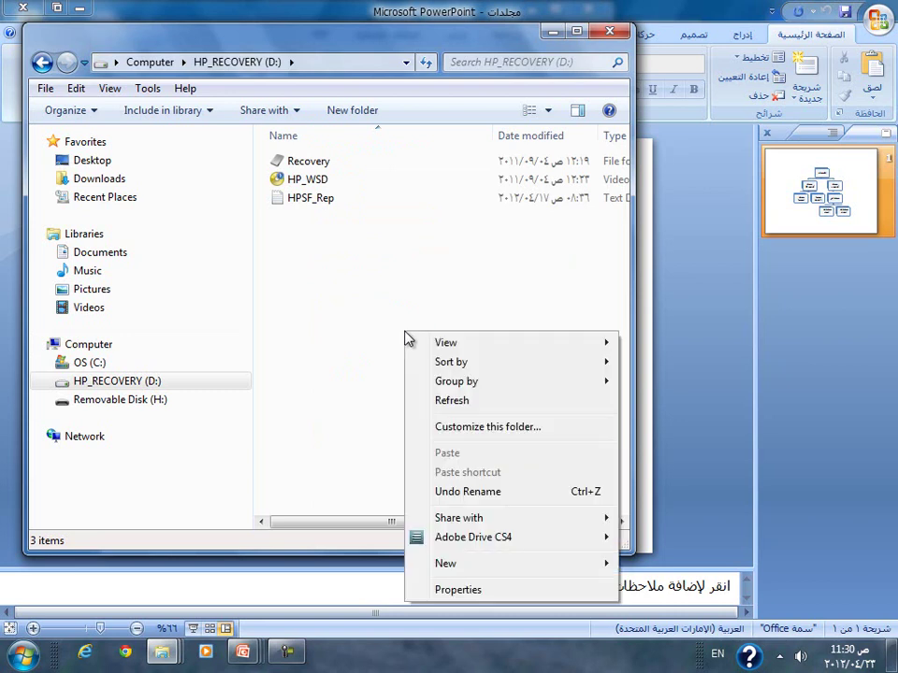
mouse_move(486, 568)
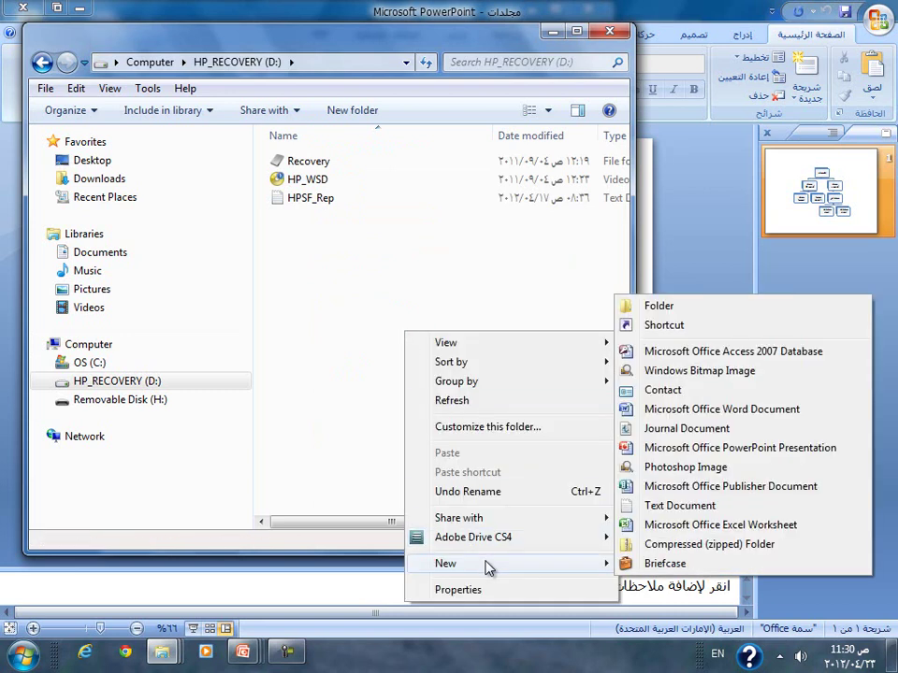
click(683, 309)
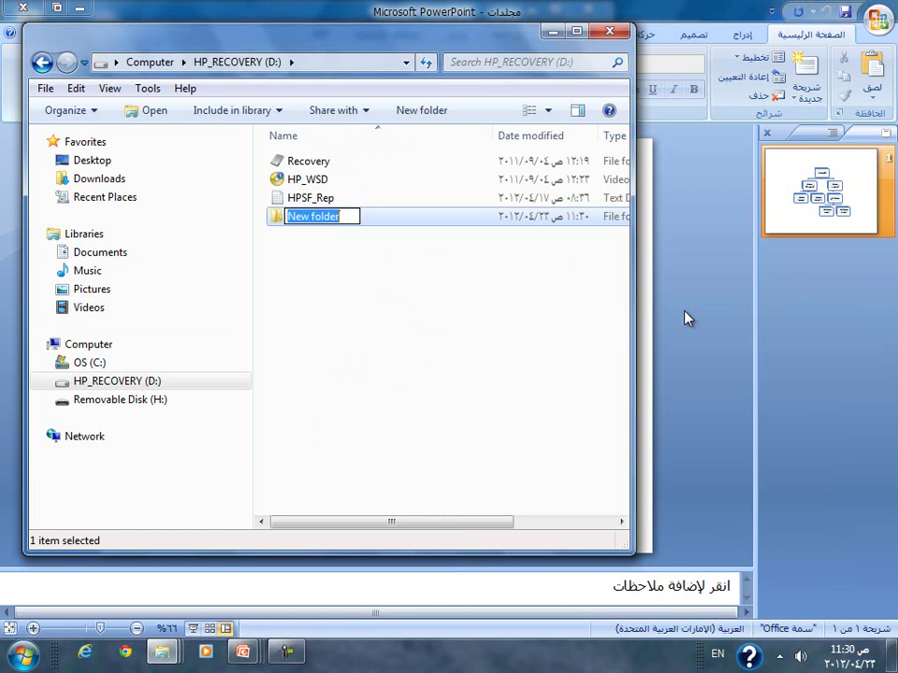
click(689, 313)
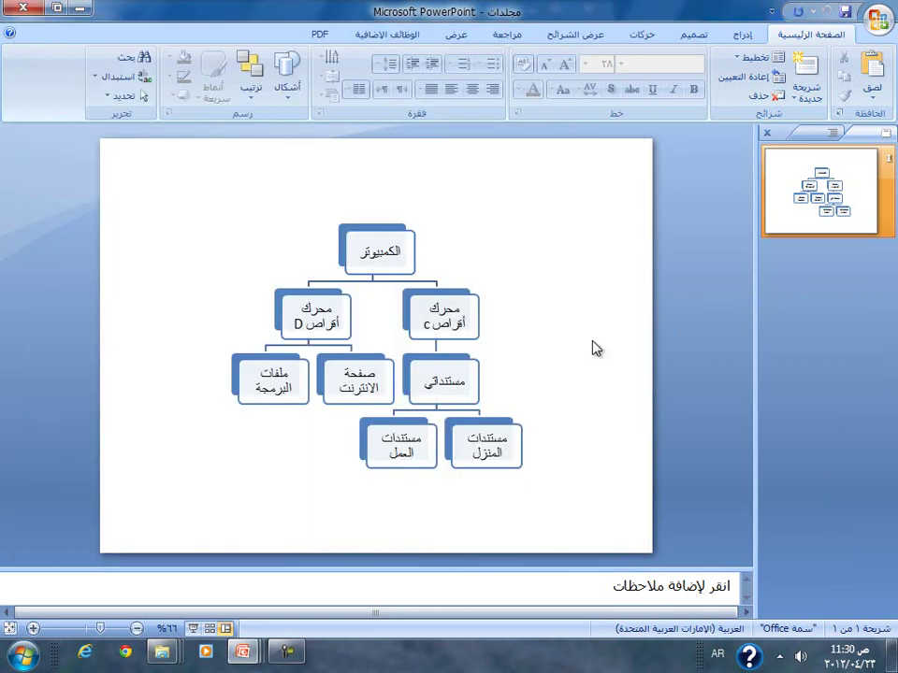